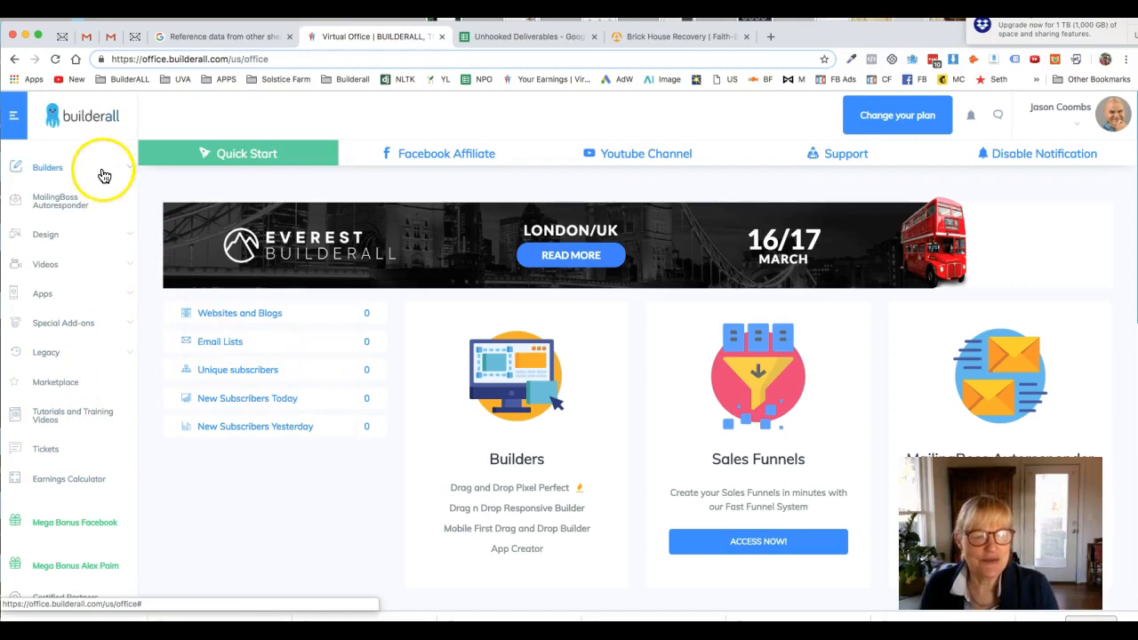
Step: Open the Script Generator app and bring up its new avatar form
click(130, 298)
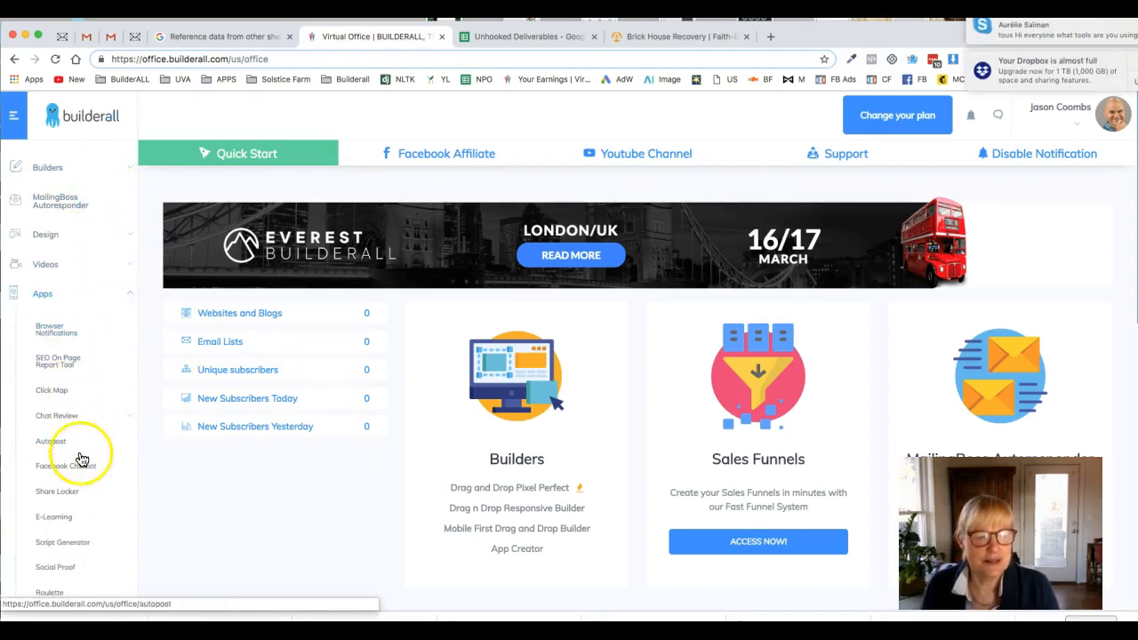
click(73, 543)
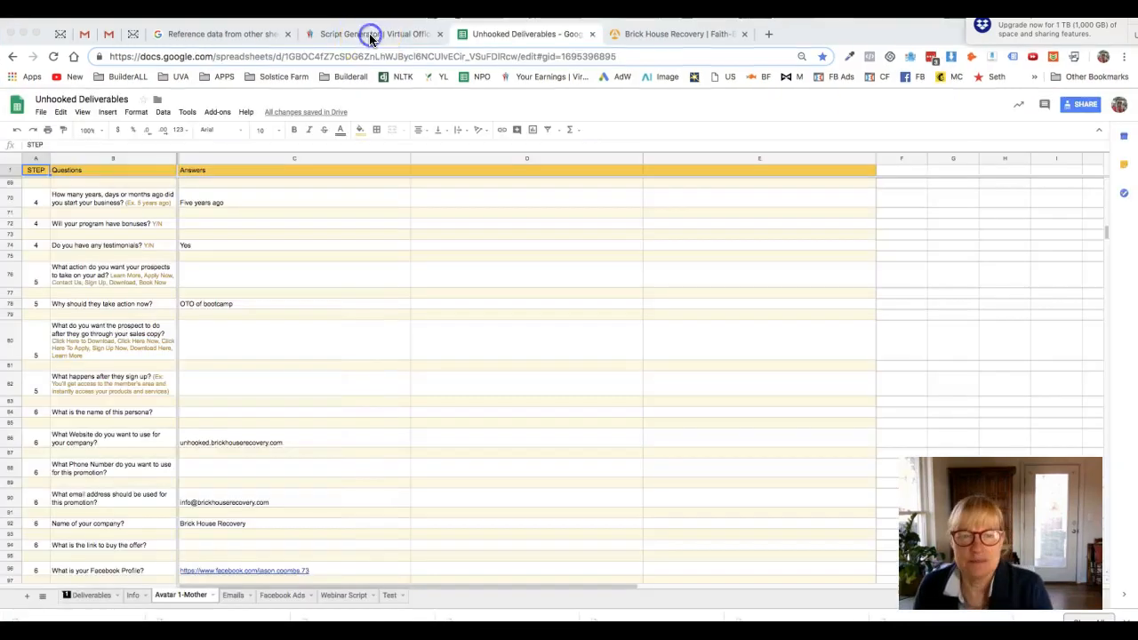
click(369, 34)
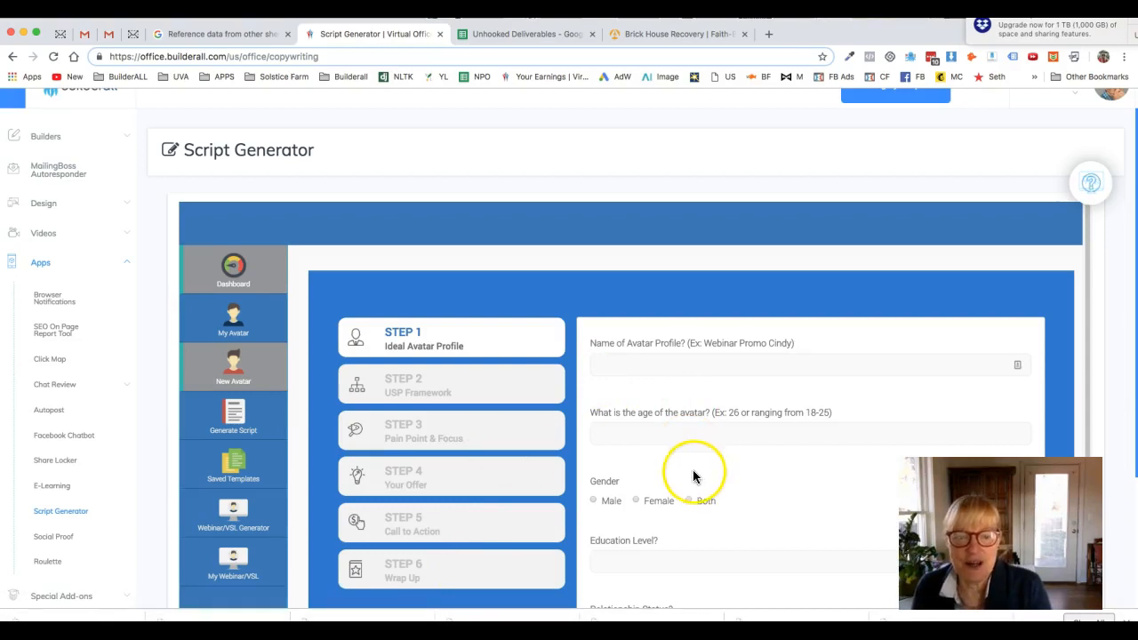
Step: Switch to the Unhooked Deliverables spreadsheet and review the prepared avatar questions and answers on the Avatar 1-Mother sheet
click(513, 36)
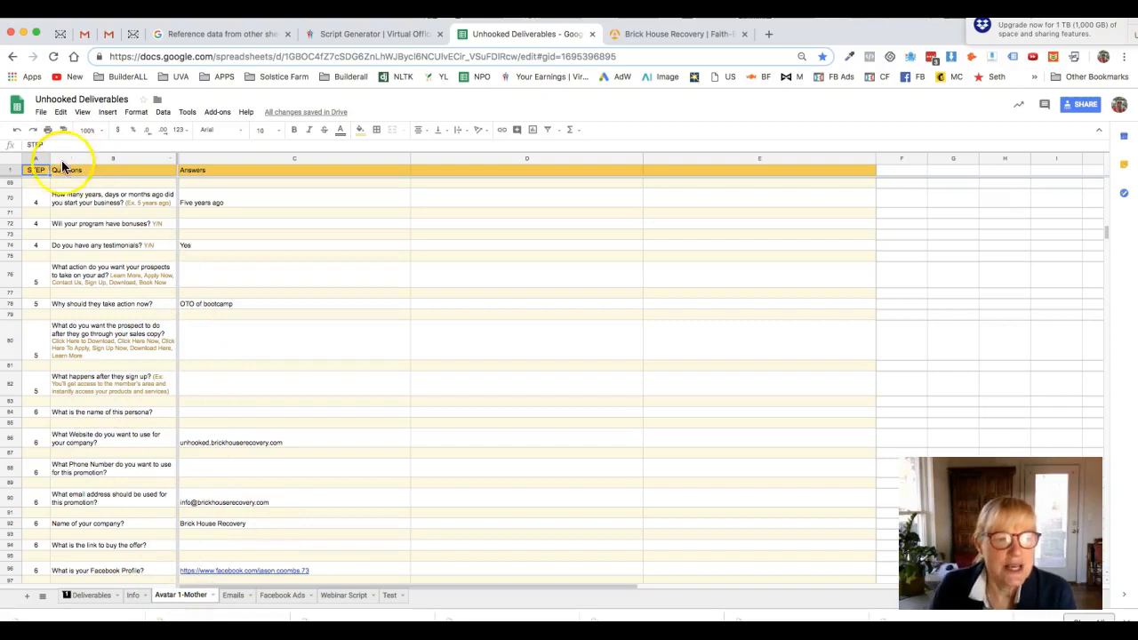
drag(1105, 235, 1105, 167)
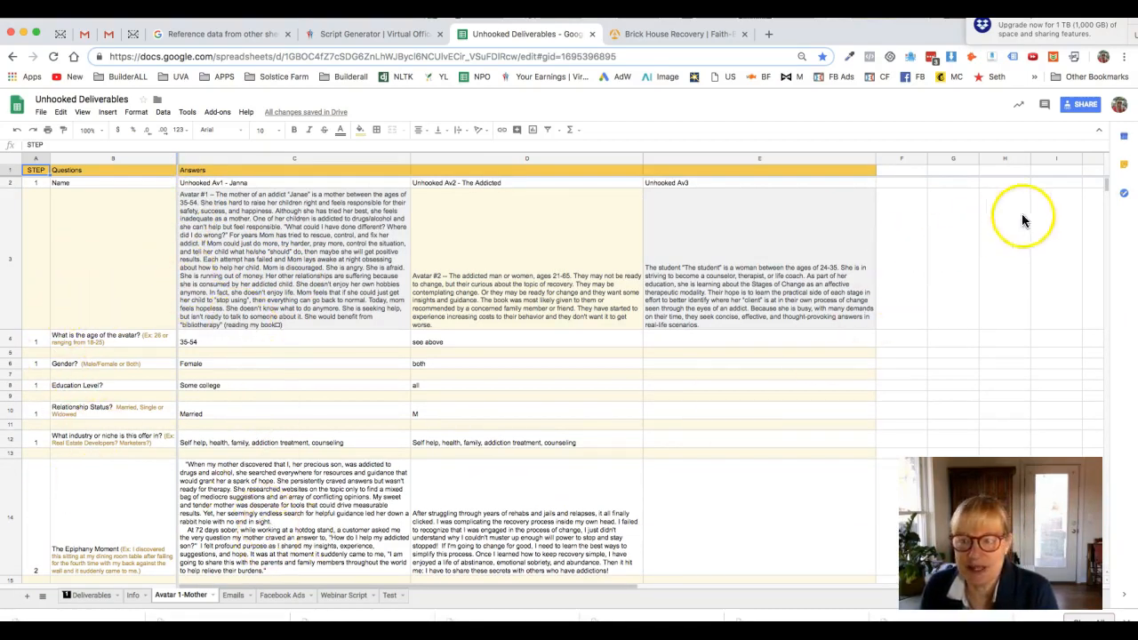
mouse_move(1107, 189)
mouse_down()
mouse_move(1109, 242)
mouse_move(1106, 190)
mouse_move(1117, 201)
mouse_up()
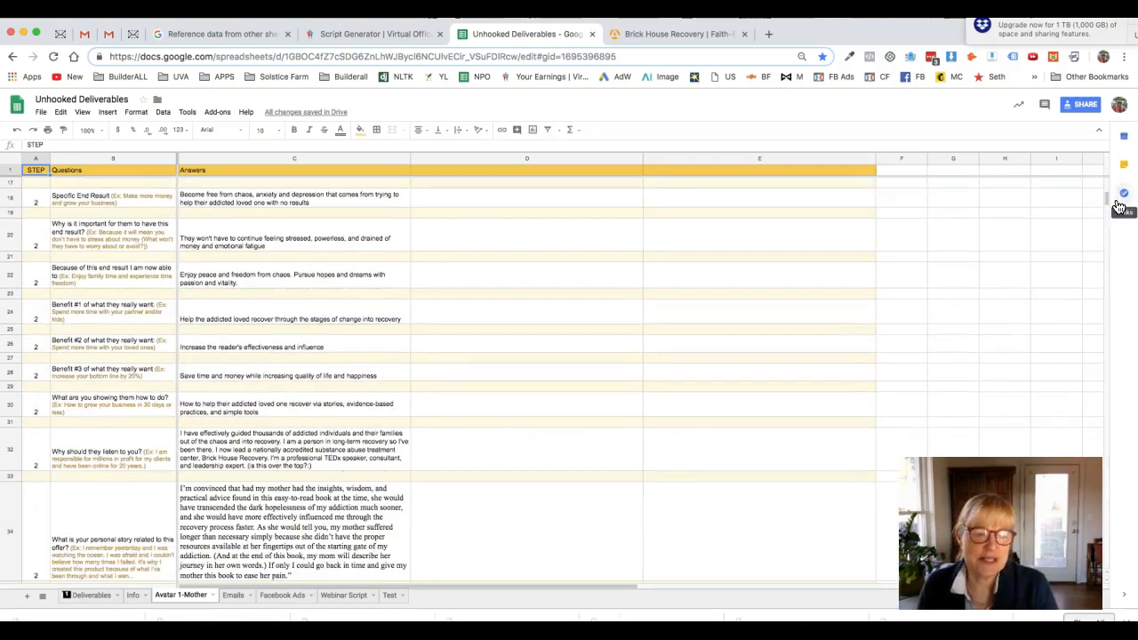
click(1115, 201)
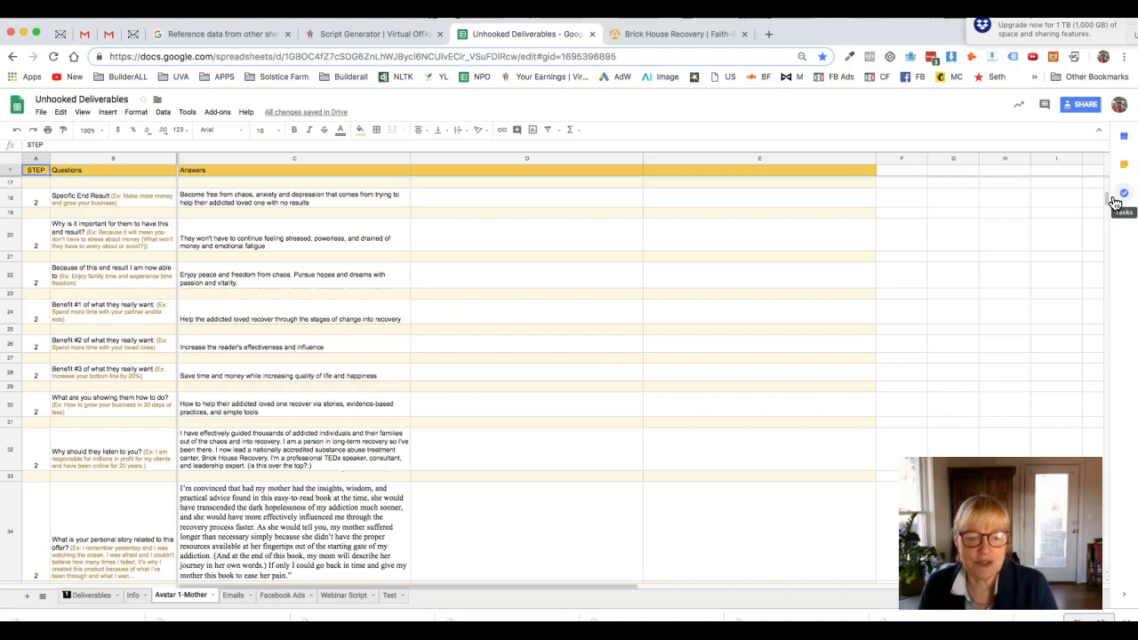
drag(1106, 201, 1109, 162)
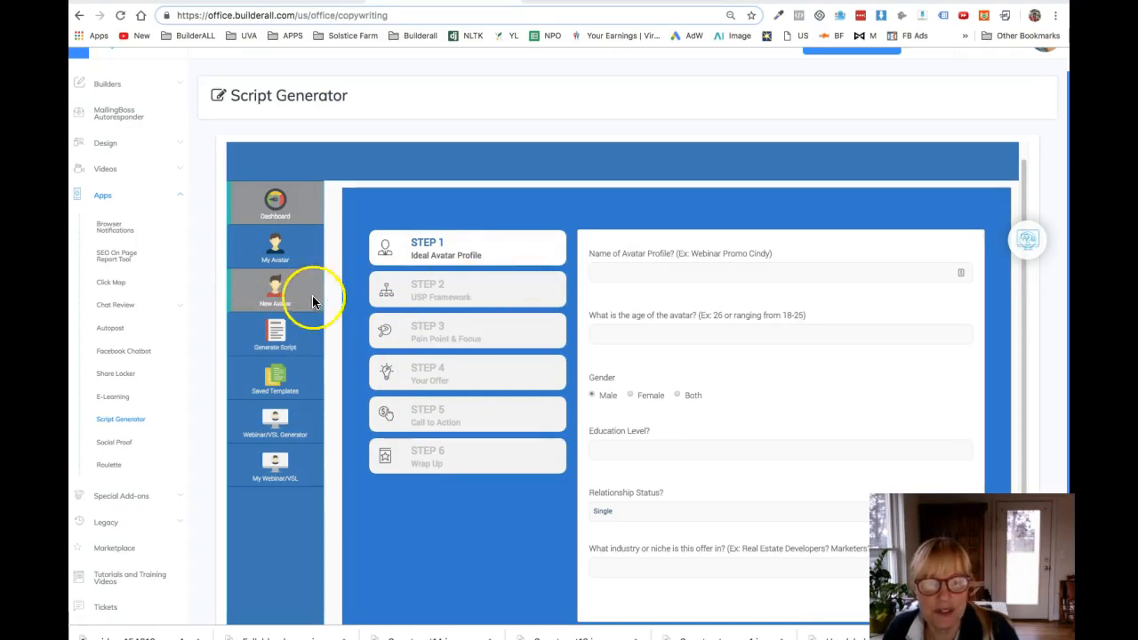
Step: In the new avatar form, enter the avatar profile's name and set the age to 35-54
click(615, 271)
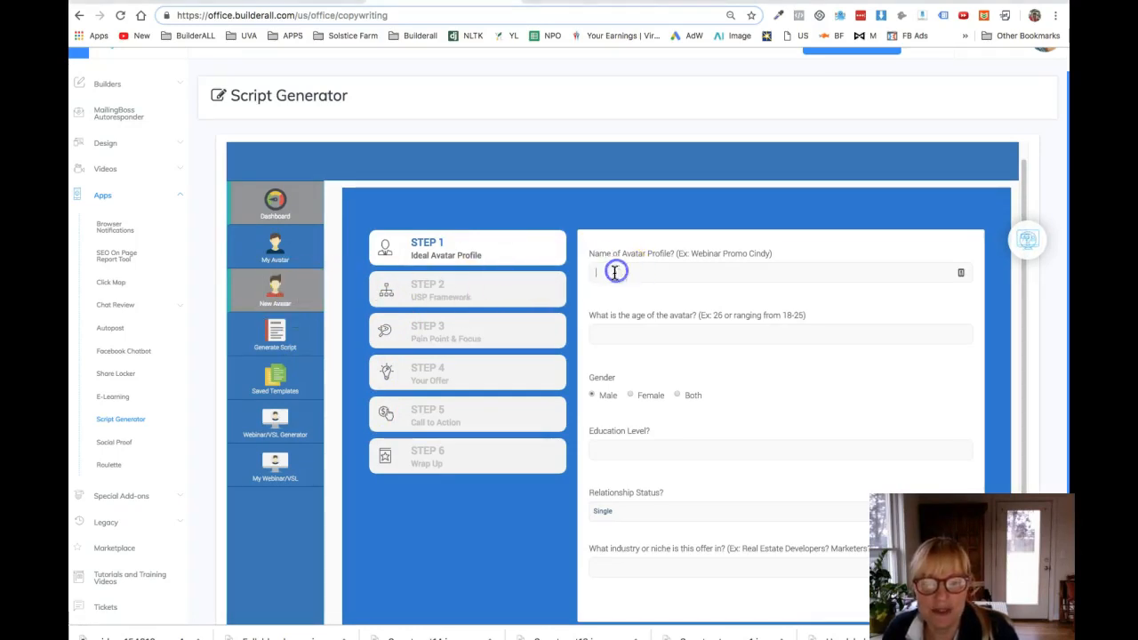
text(Janna)
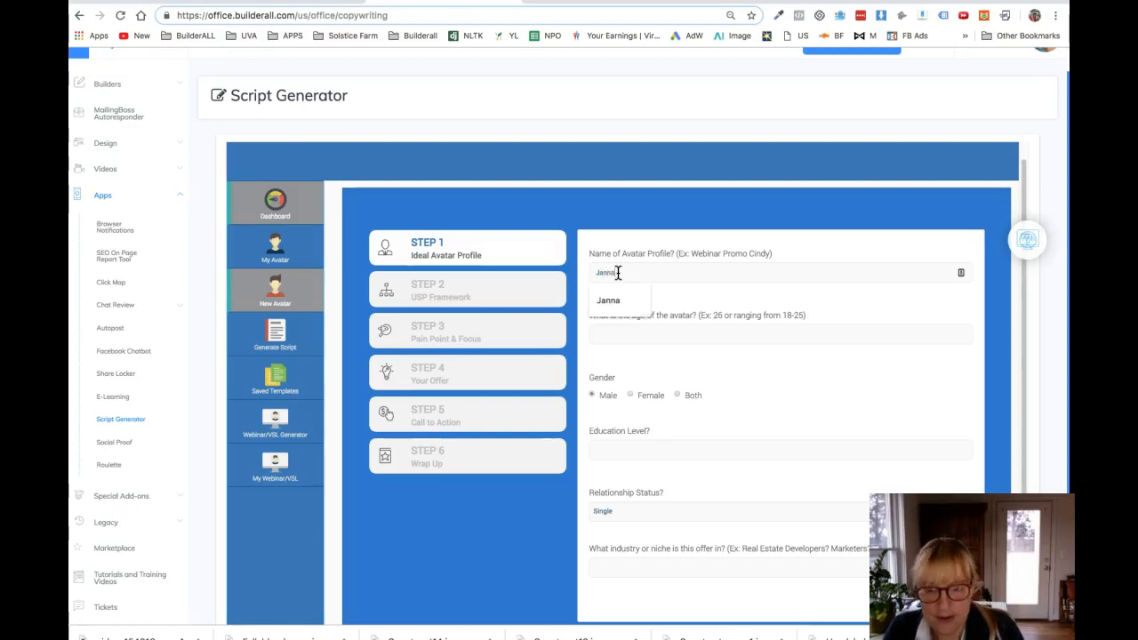
click(698, 333)
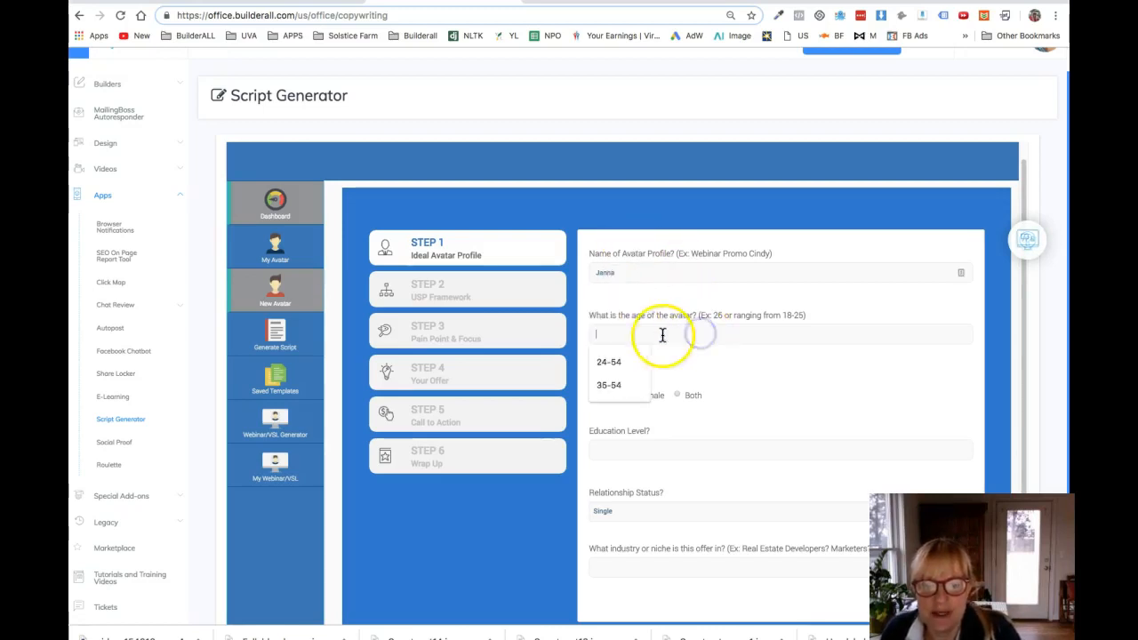
click(611, 384)
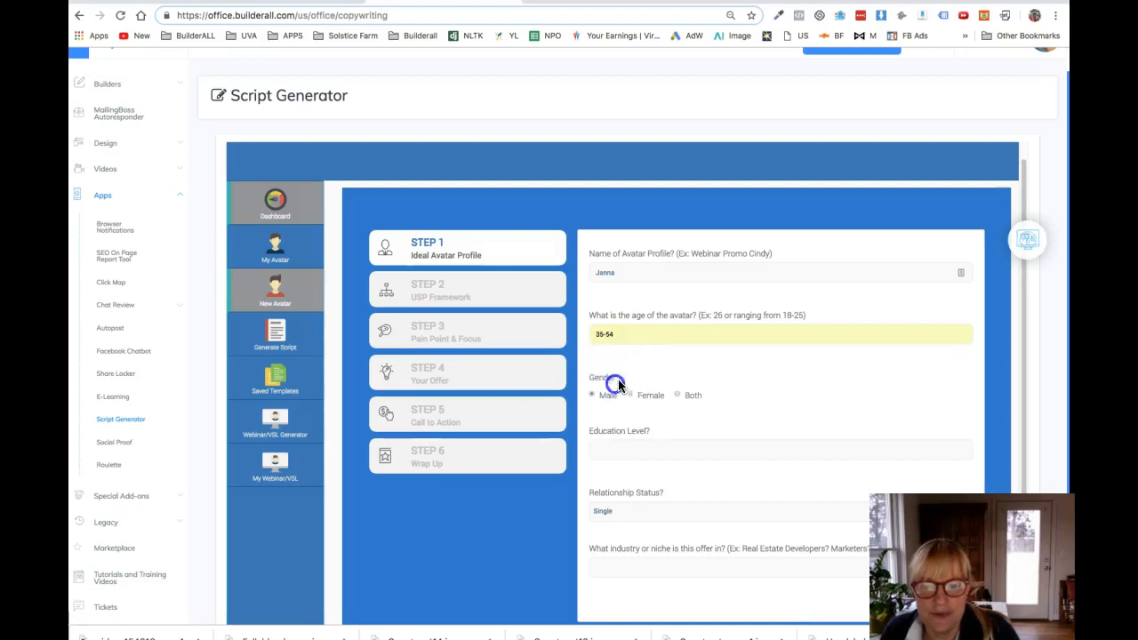
Step: Set the avatar's gender to Female, education level to "Some college" and relationship status to Married
click(630, 394)
click(622, 449)
click(637, 501)
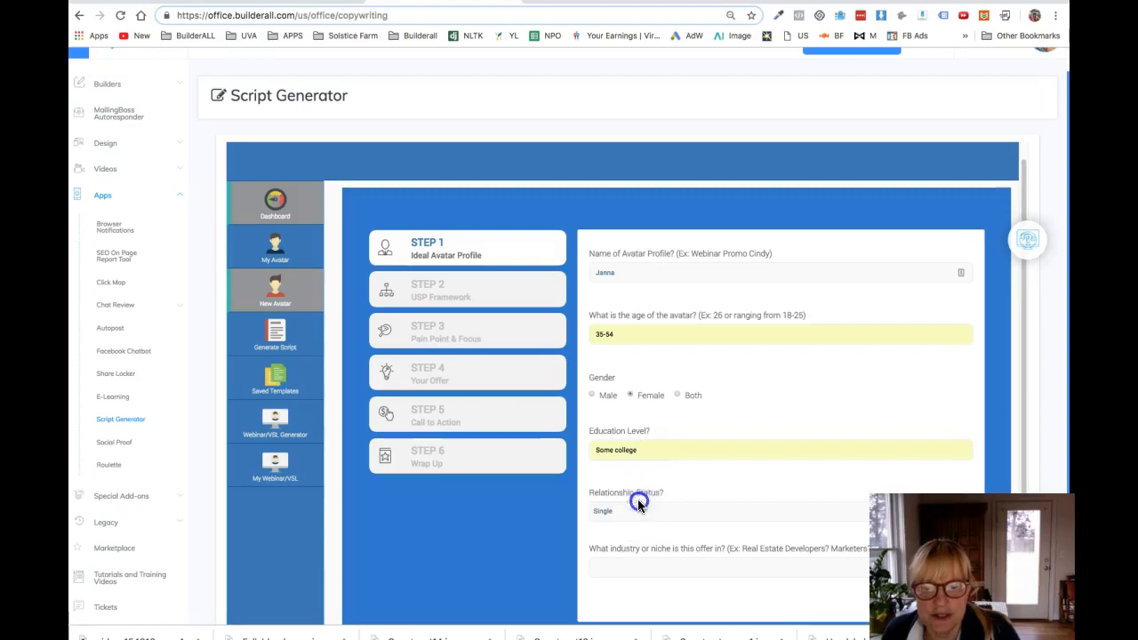
click(662, 515)
click(614, 530)
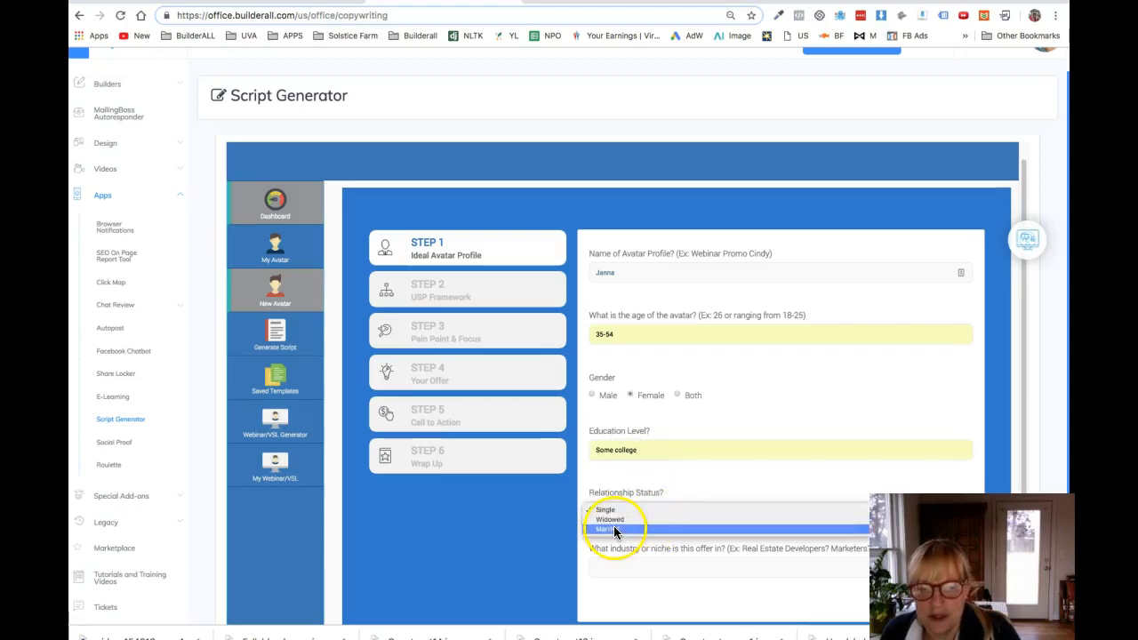
Step: Fill in the offer's industry or niche as "Self help, health, family, addiction treatment, counseling"
click(605, 570)
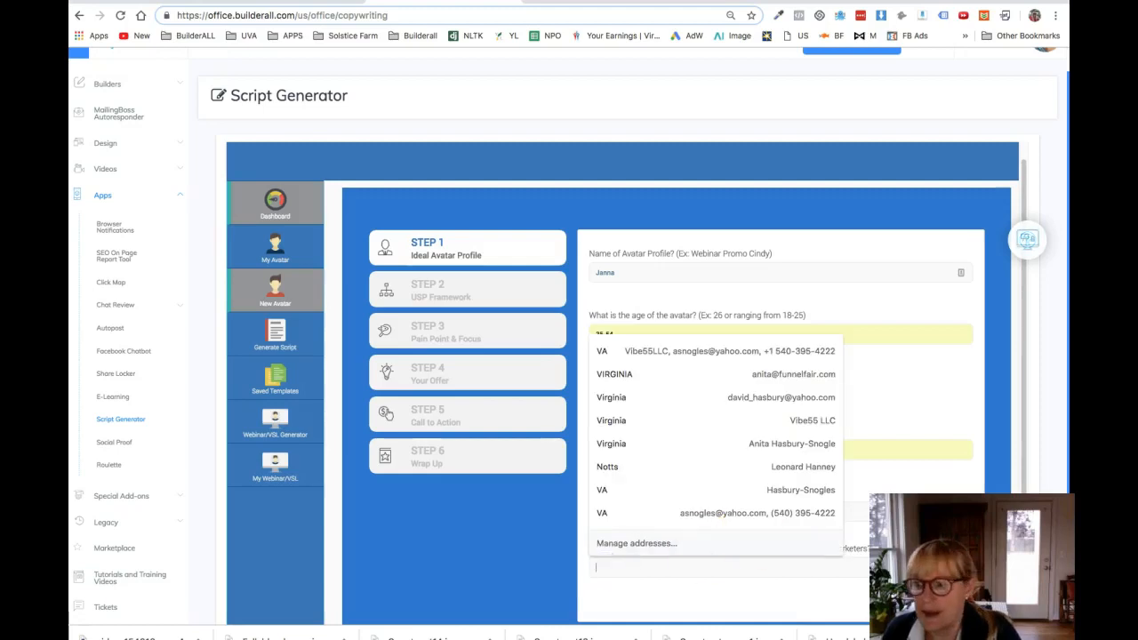
key(Escape)
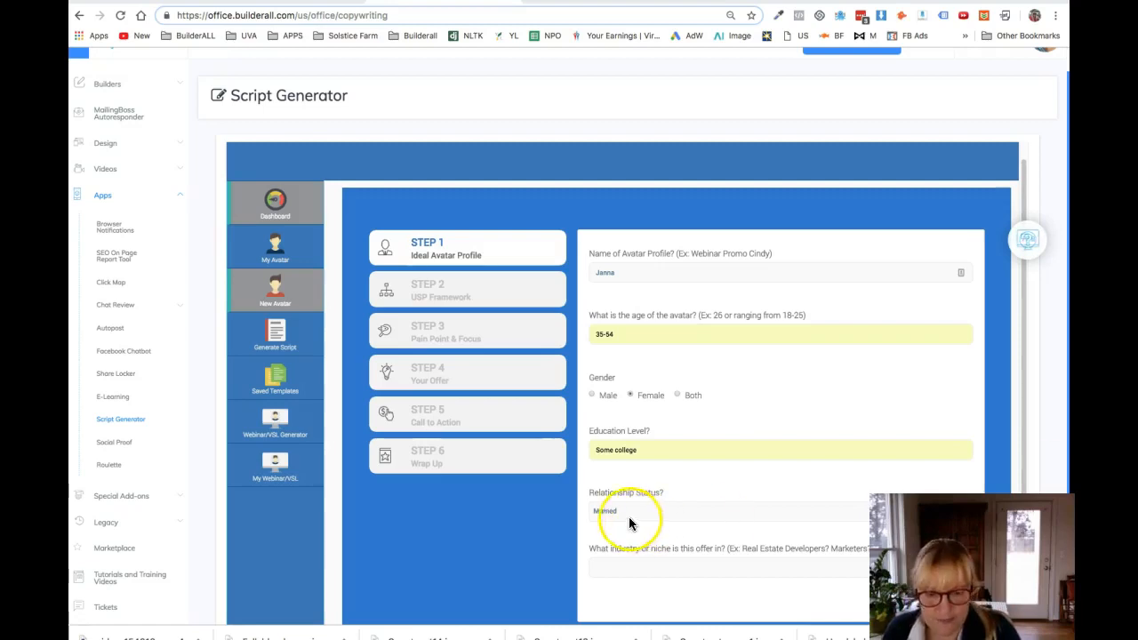
click(603, 574)
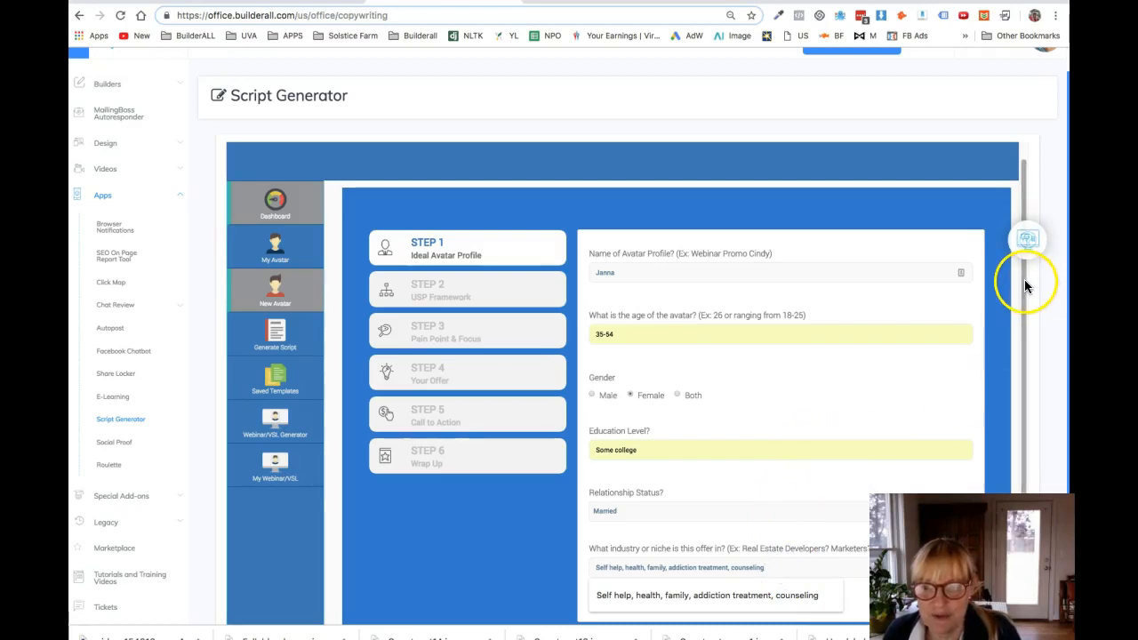
Step: Look through the USP Framework questions in Step 2 of the avatar form
drag(1027, 287, 1016, 405)
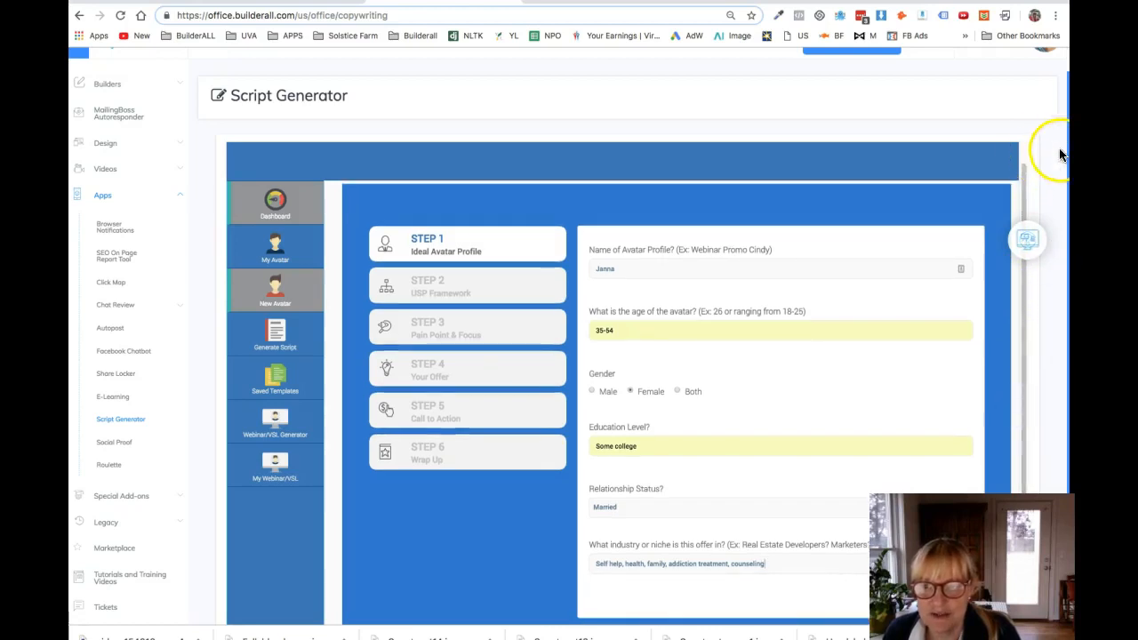
mouse_move(1066, 158)
mouse_down()
mouse_move(1063, 267)
mouse_move(1058, 174)
mouse_up()
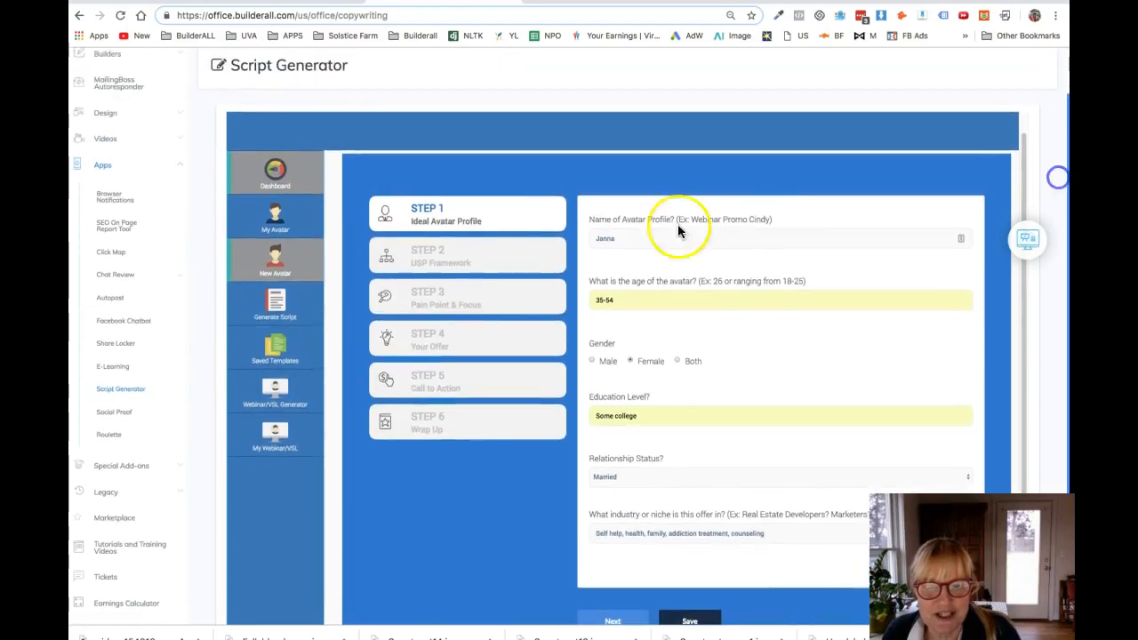
click(438, 260)
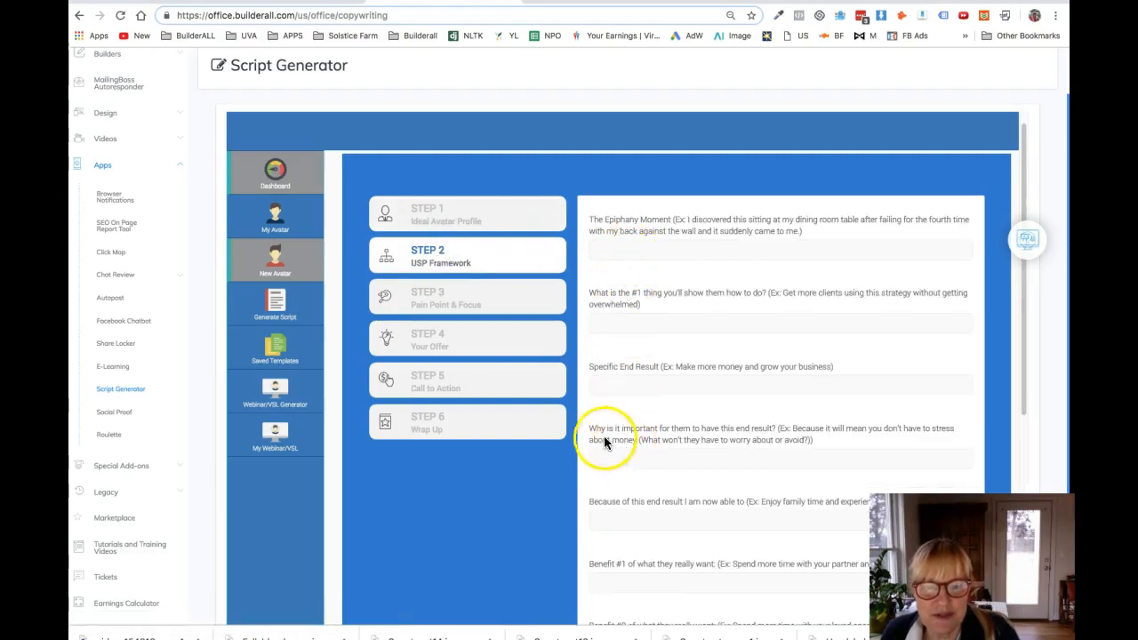
drag(1027, 165, 1010, 525)
drag(1011, 427, 1005, 151)
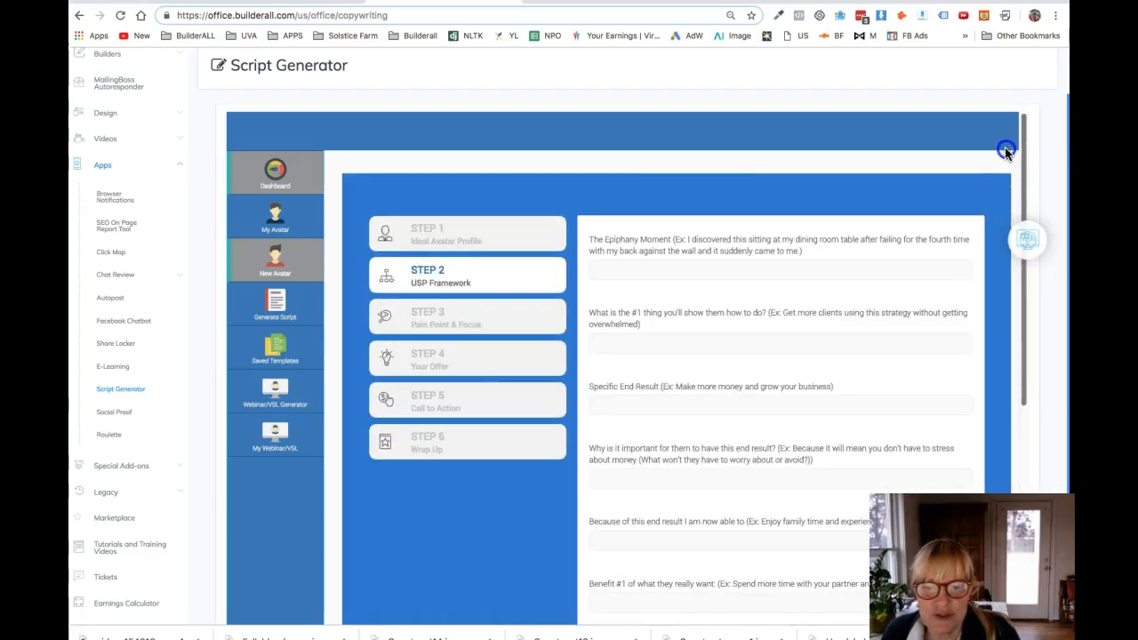
Step: Return to Step 1, Ideal Avatar Profile, and save the new avatar
click(436, 229)
drag(1022, 155, 1001, 378)
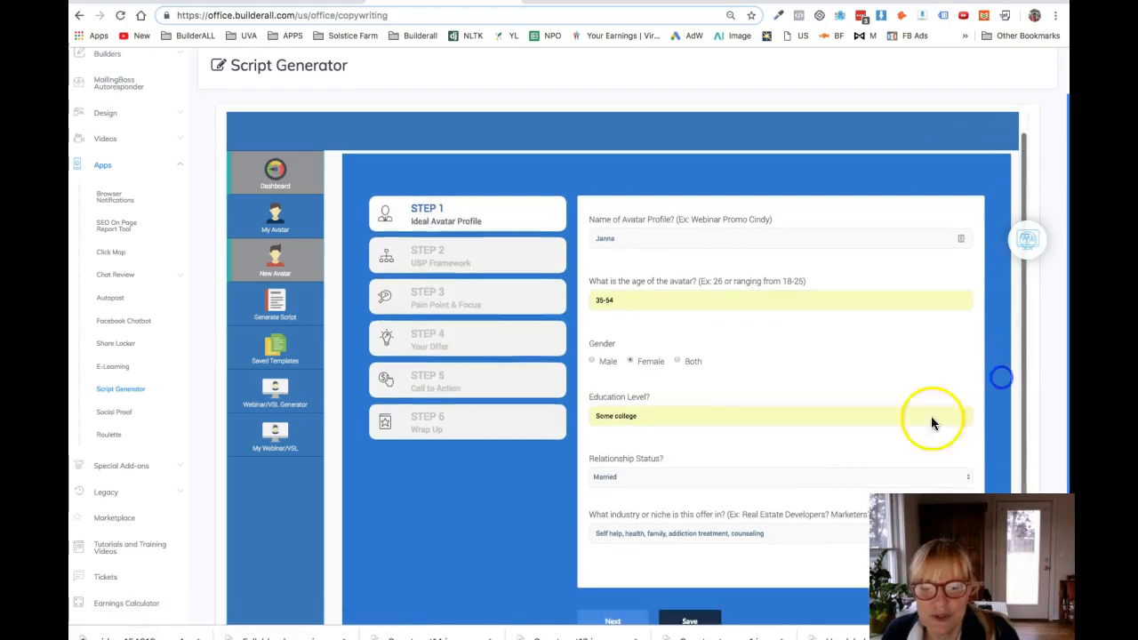
click(696, 621)
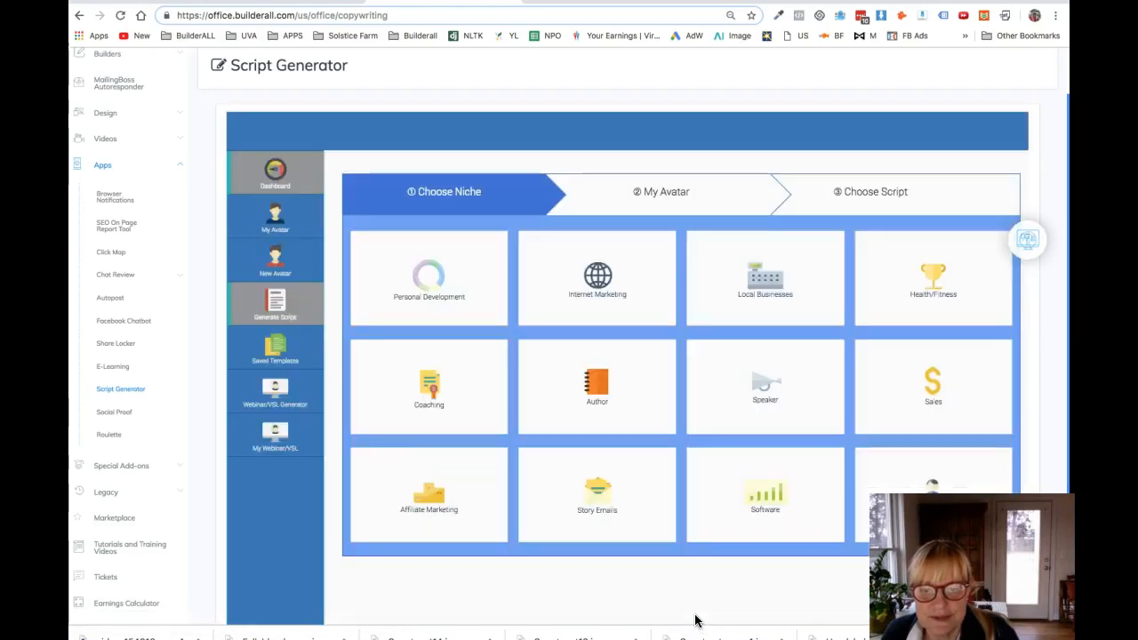
Step: Go to the list of saved avatars and open the newly saved avatar for editing
click(313, 263)
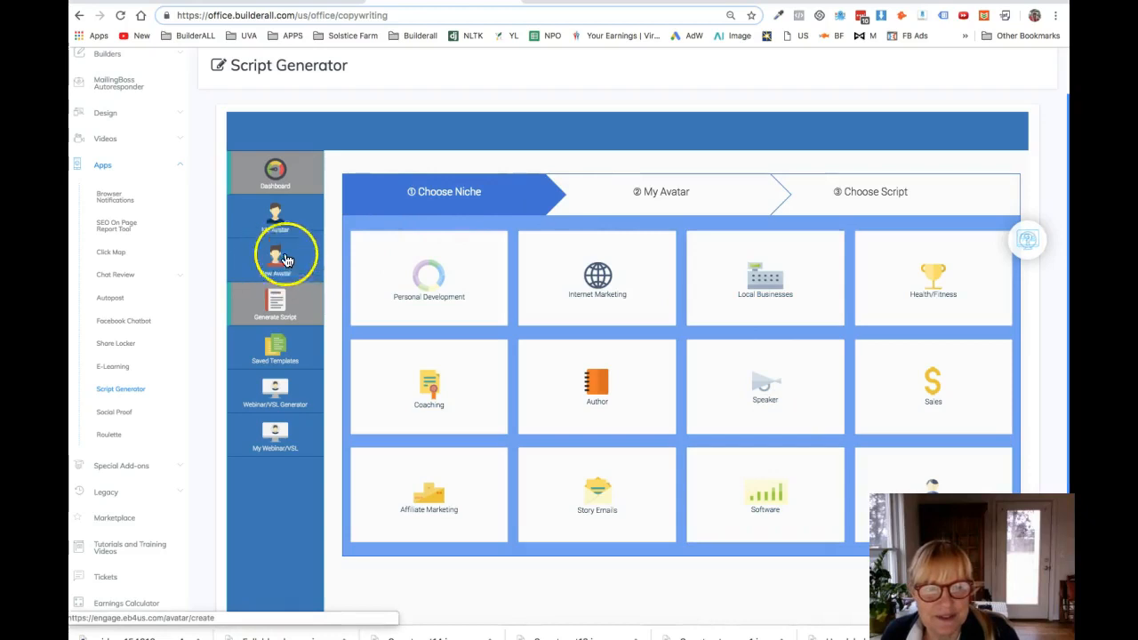
click(273, 230)
click(423, 269)
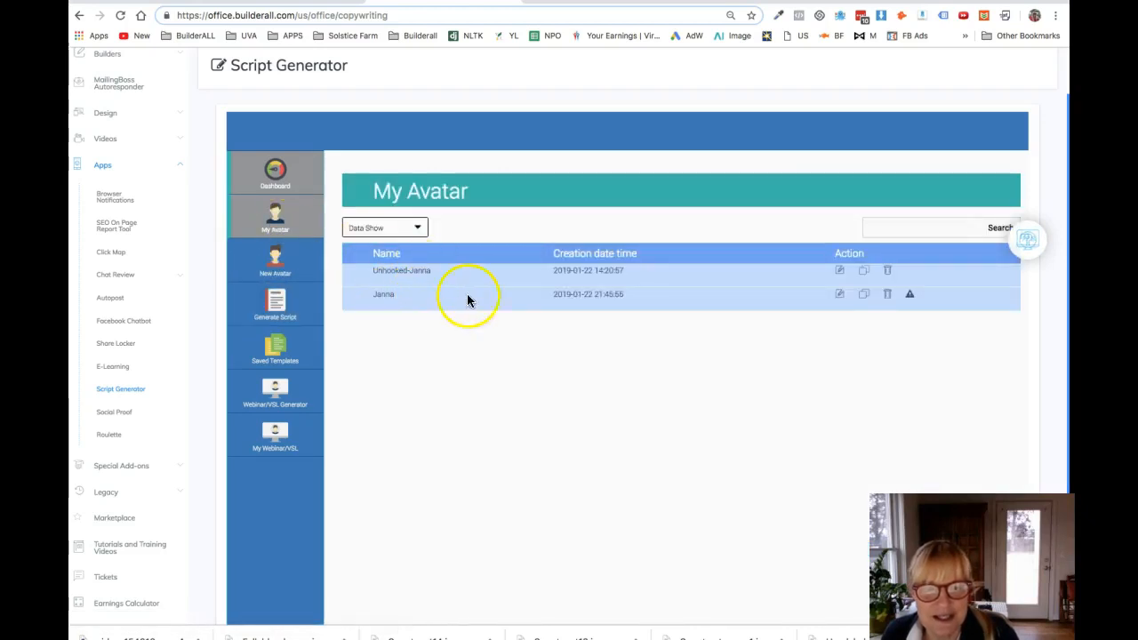
click(839, 296)
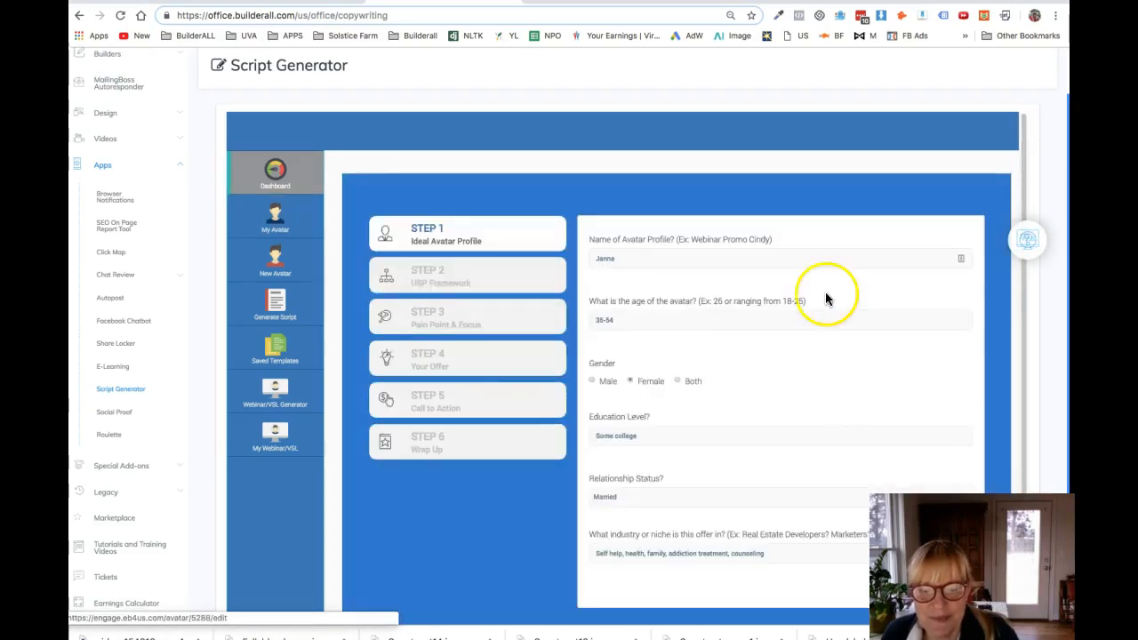
Step: Look through the avatar's USP Framework, Pain Point & Focus and Your Offer questions in Steps 2 to 4
drag(1024, 185, 1017, 324)
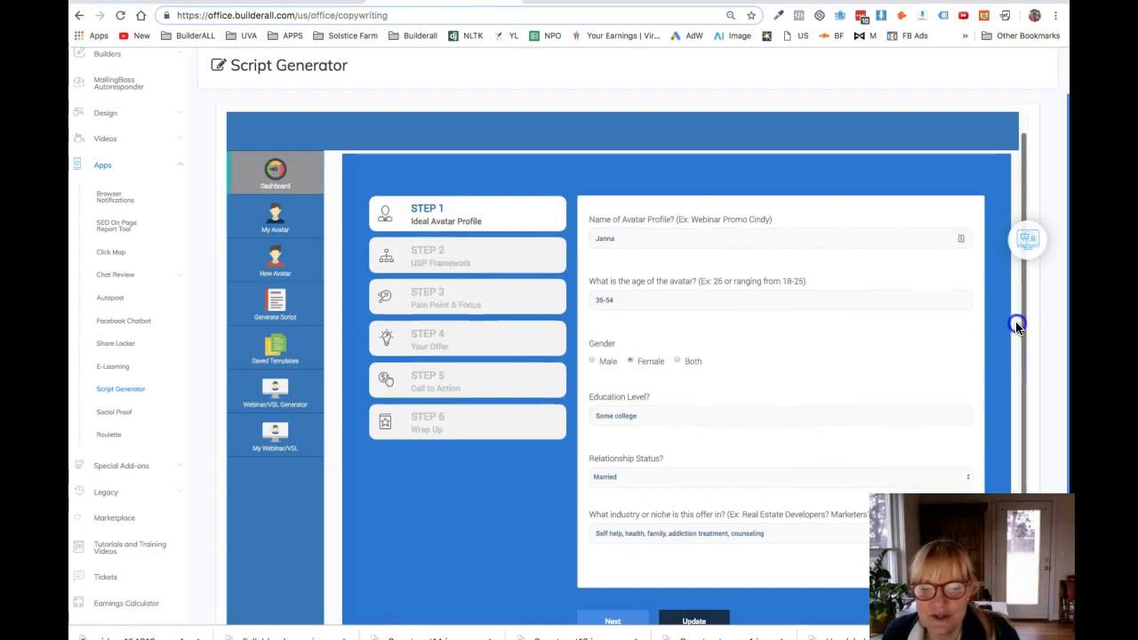
click(620, 621)
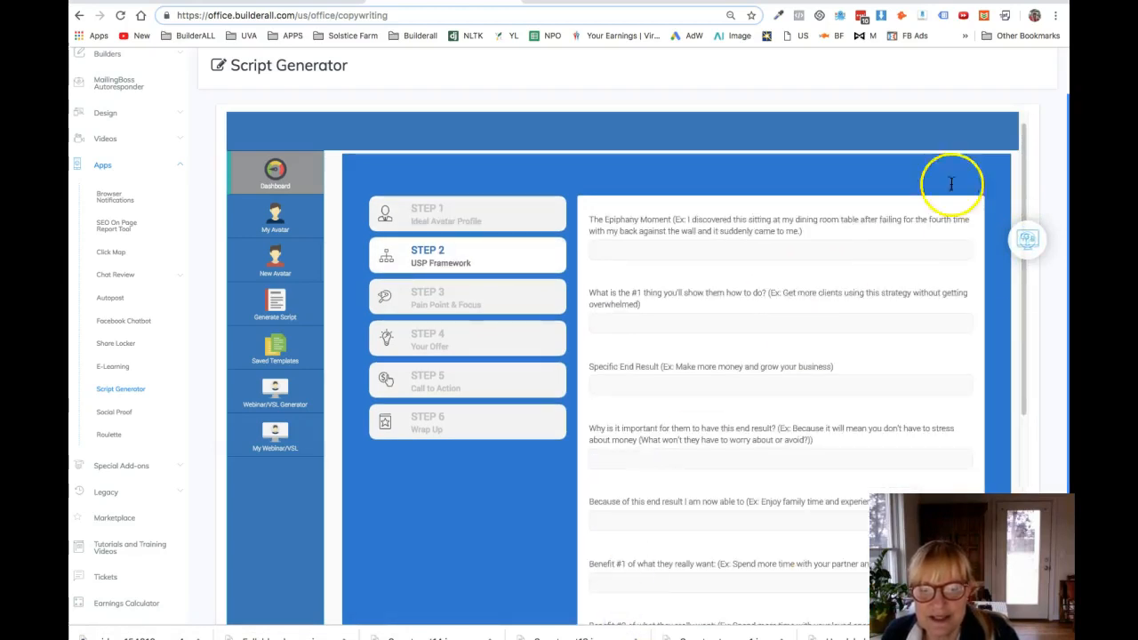
drag(1026, 148, 1033, 123)
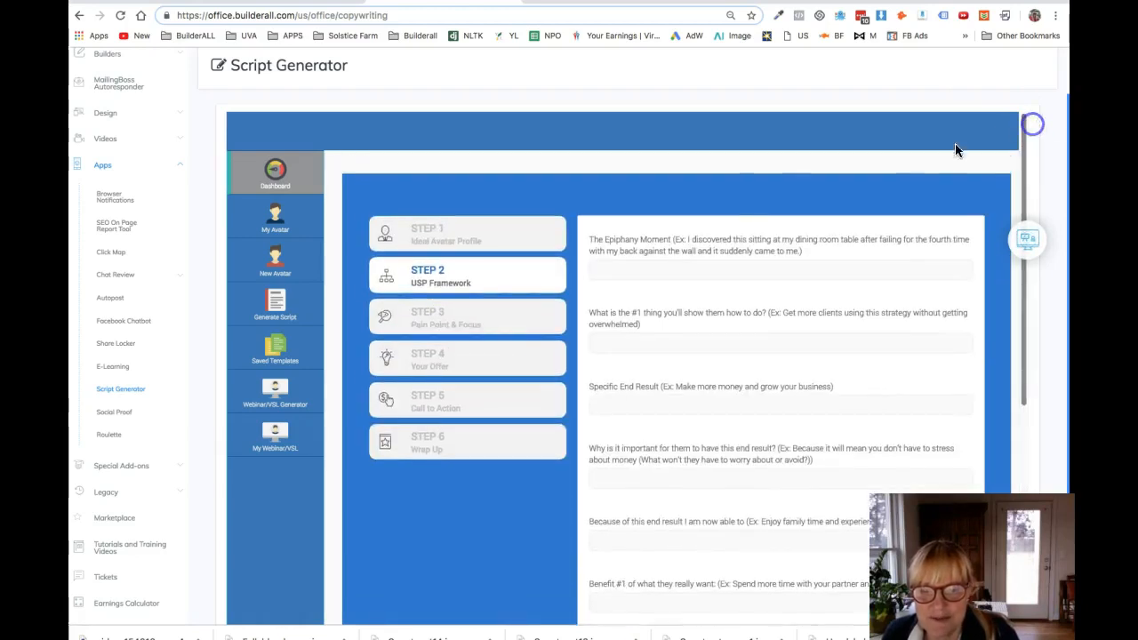
click(440, 318)
click(449, 356)
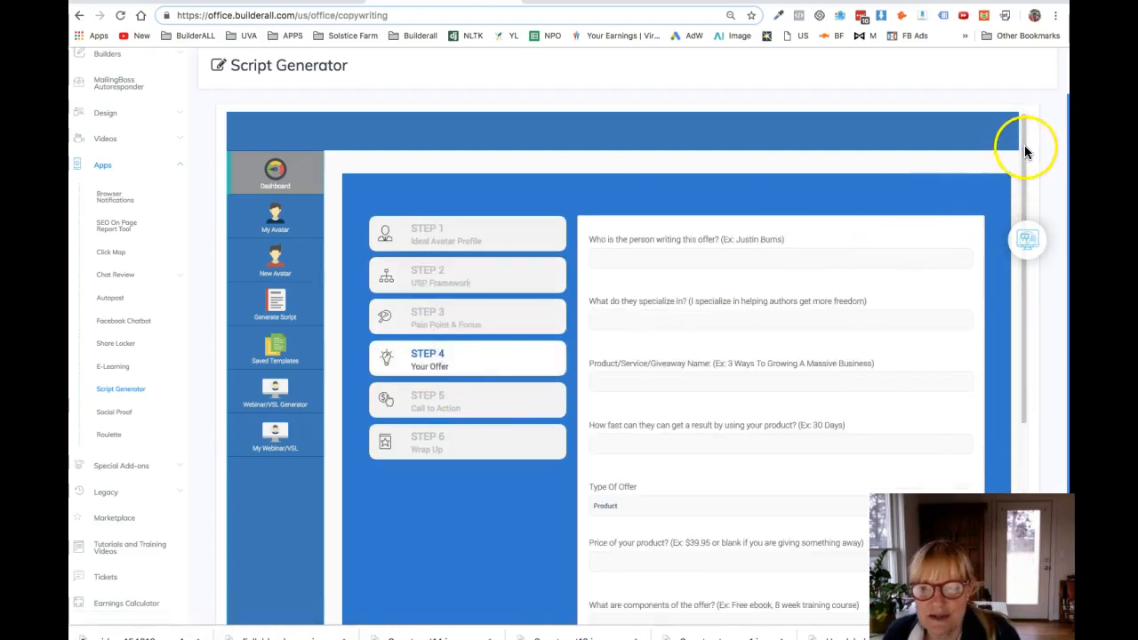
mouse_move(1024, 173)
mouse_down()
mouse_move(988, 479)
mouse_move(1012, 153)
mouse_up()
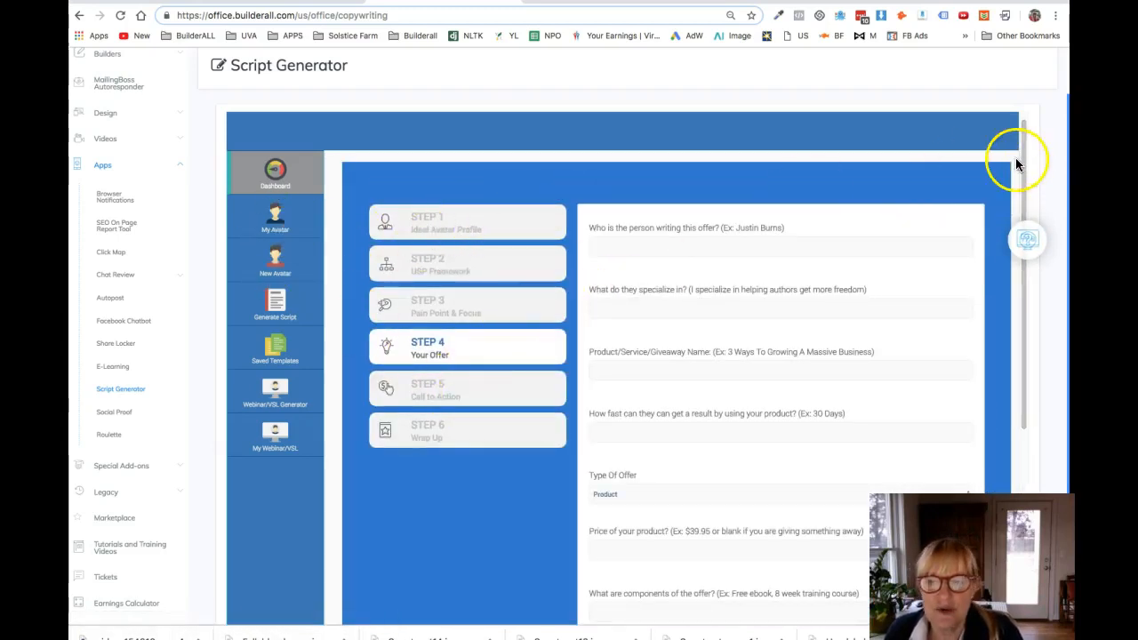
drag(1024, 157, 1024, 124)
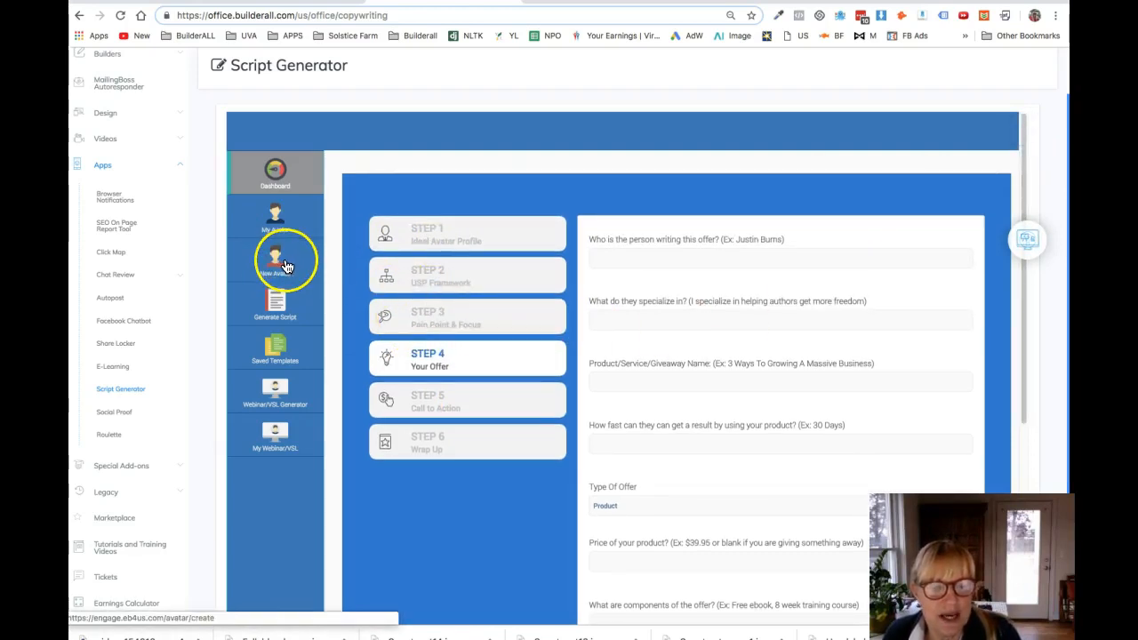
Step: Open the earlier Unhooked avatar from the saved avatars and review its Call to Action and Wrap Up answers
click(275, 223)
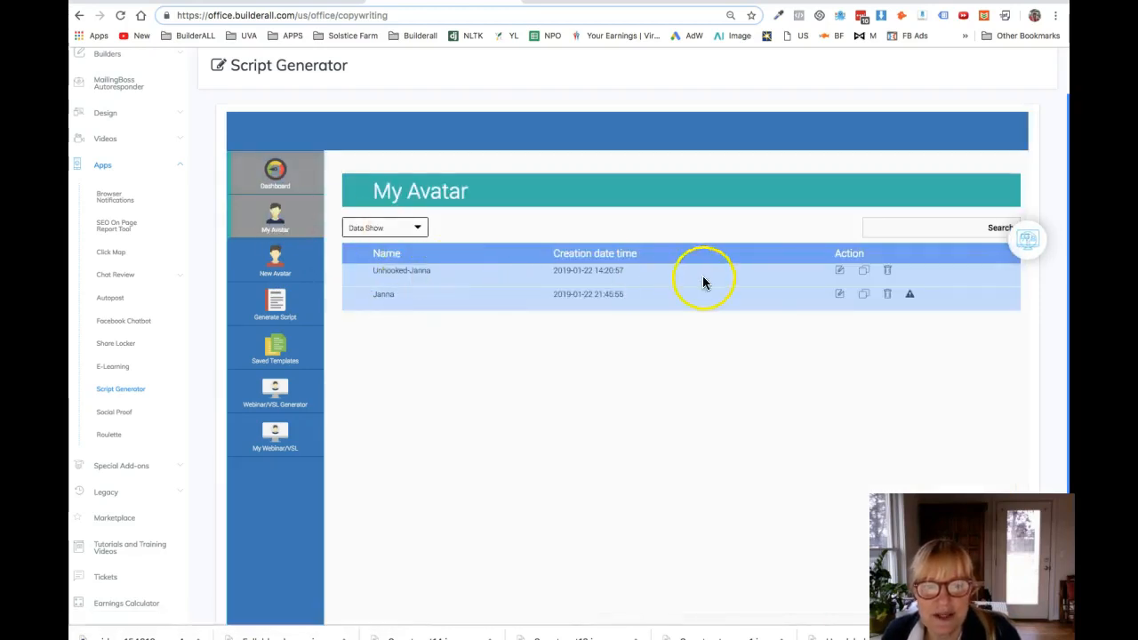
click(841, 273)
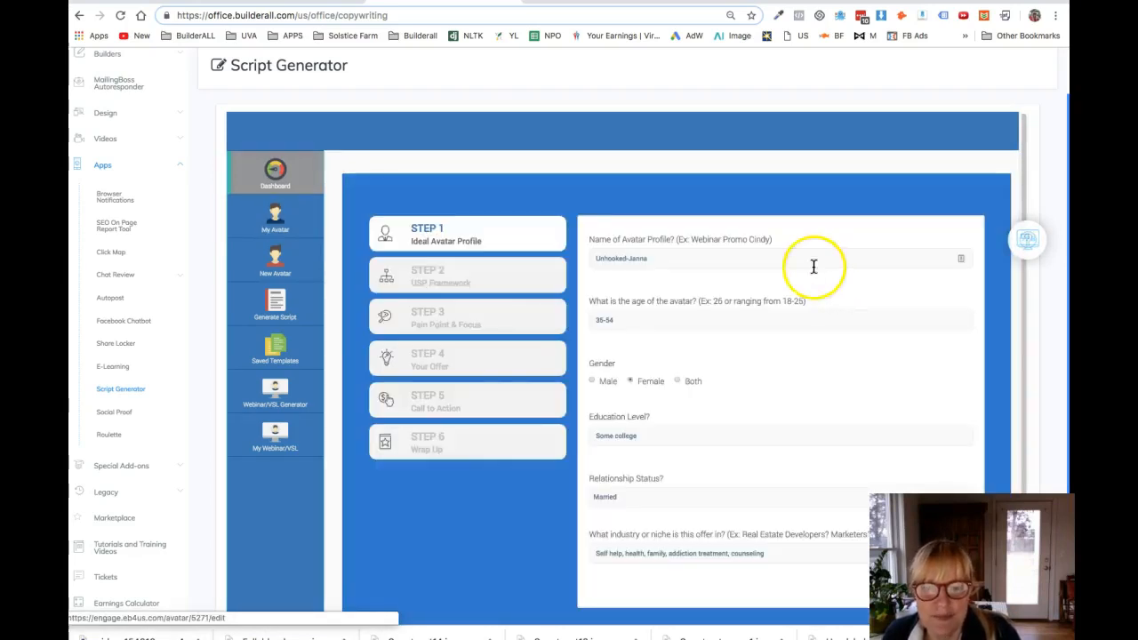
click(436, 404)
click(444, 438)
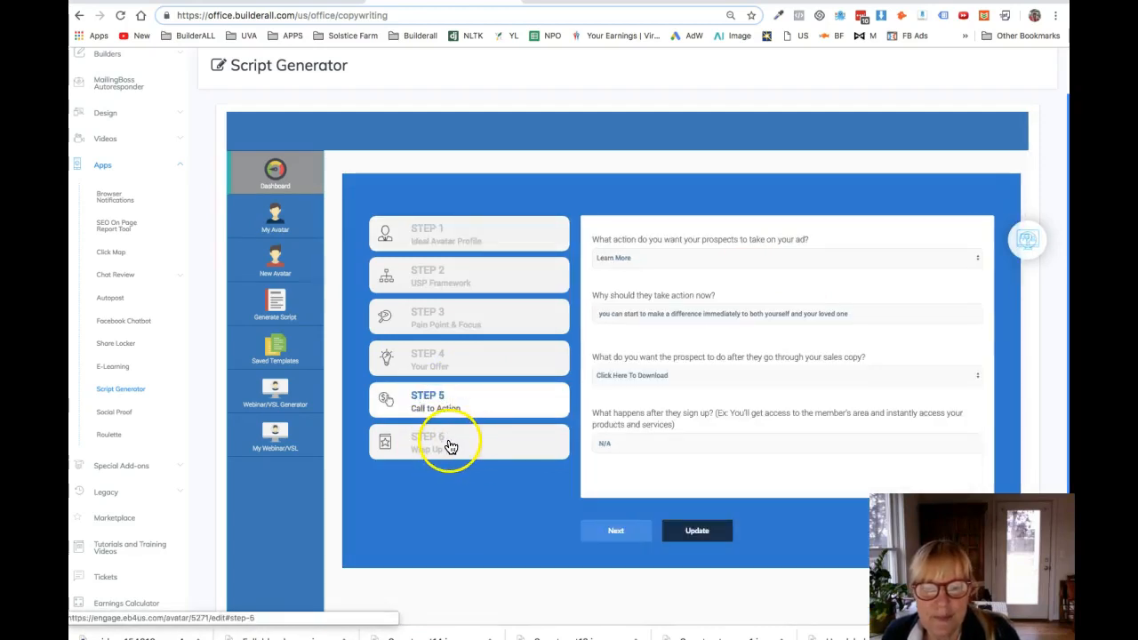
Step: Review the Unhooked avatar's answers in Steps 2 to 6, from USP Framework through Wrap Up
click(747, 399)
drag(1023, 233, 996, 174)
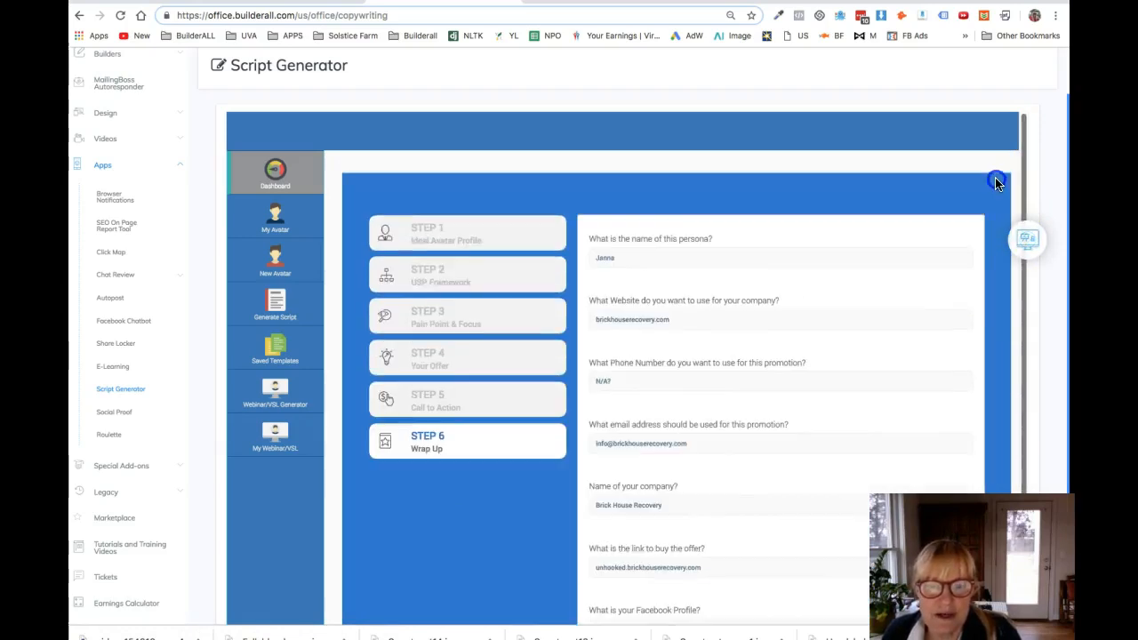
click(440, 279)
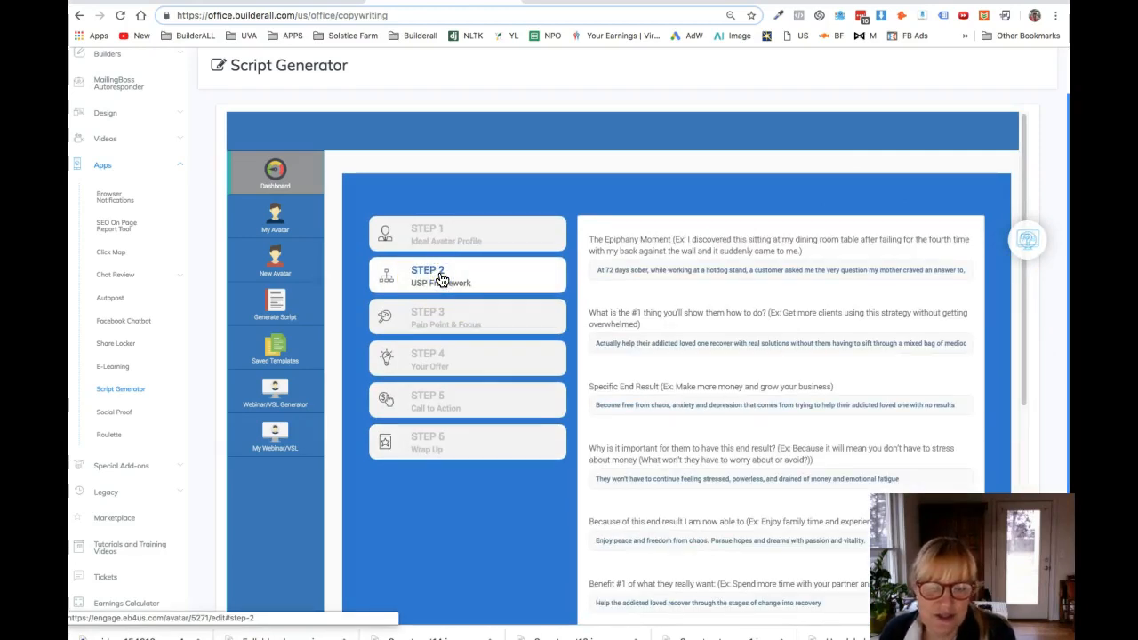
click(455, 286)
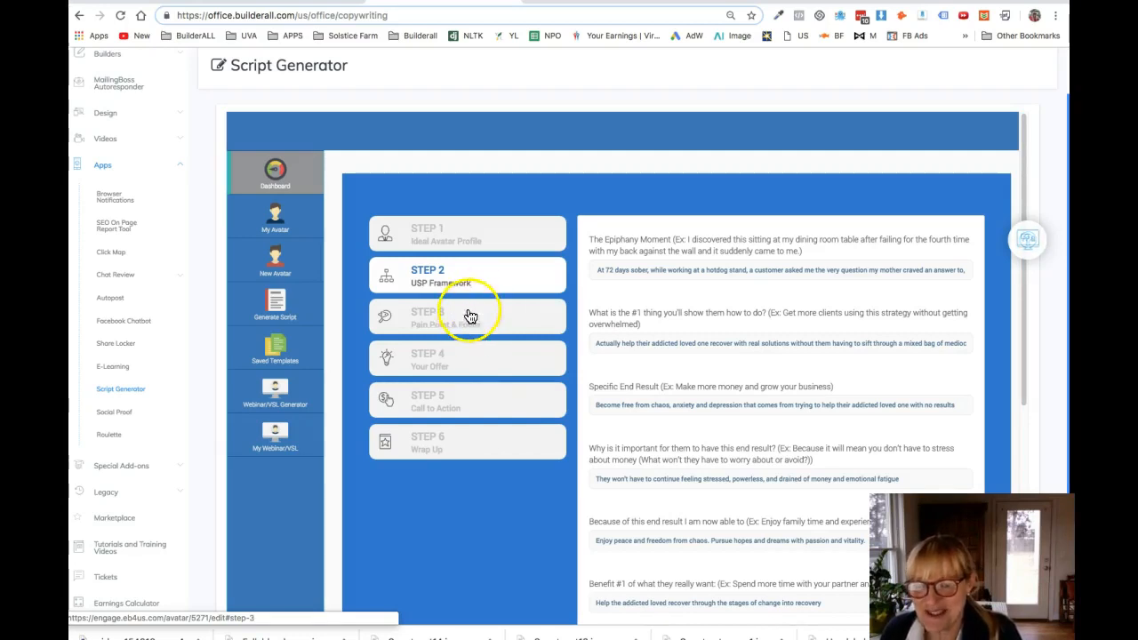
click(456, 322)
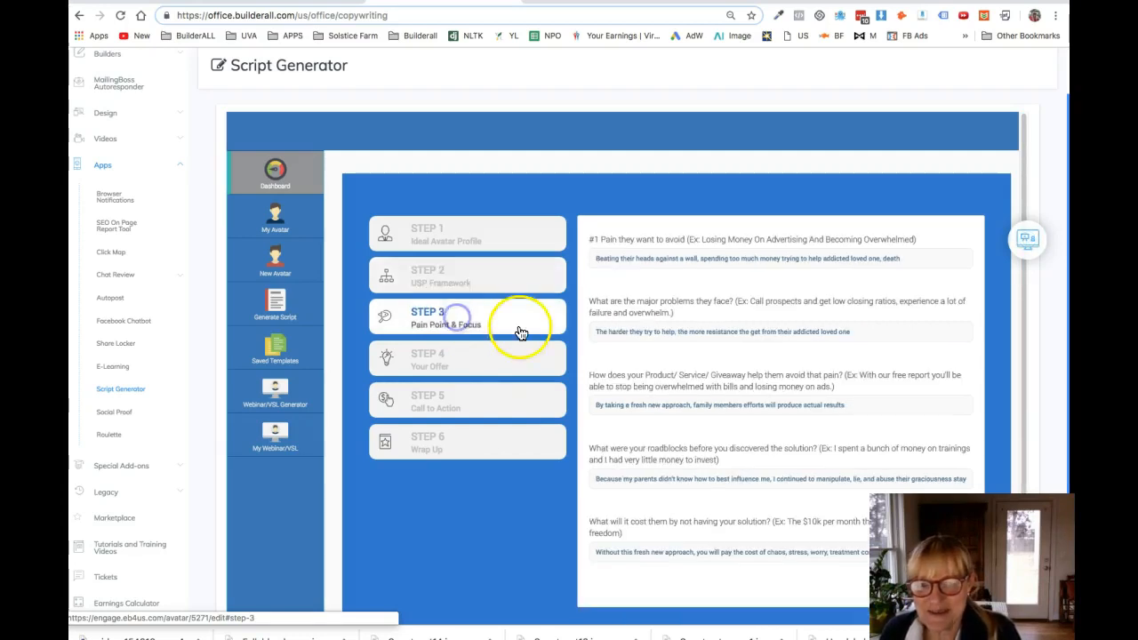
click(448, 365)
click(442, 401)
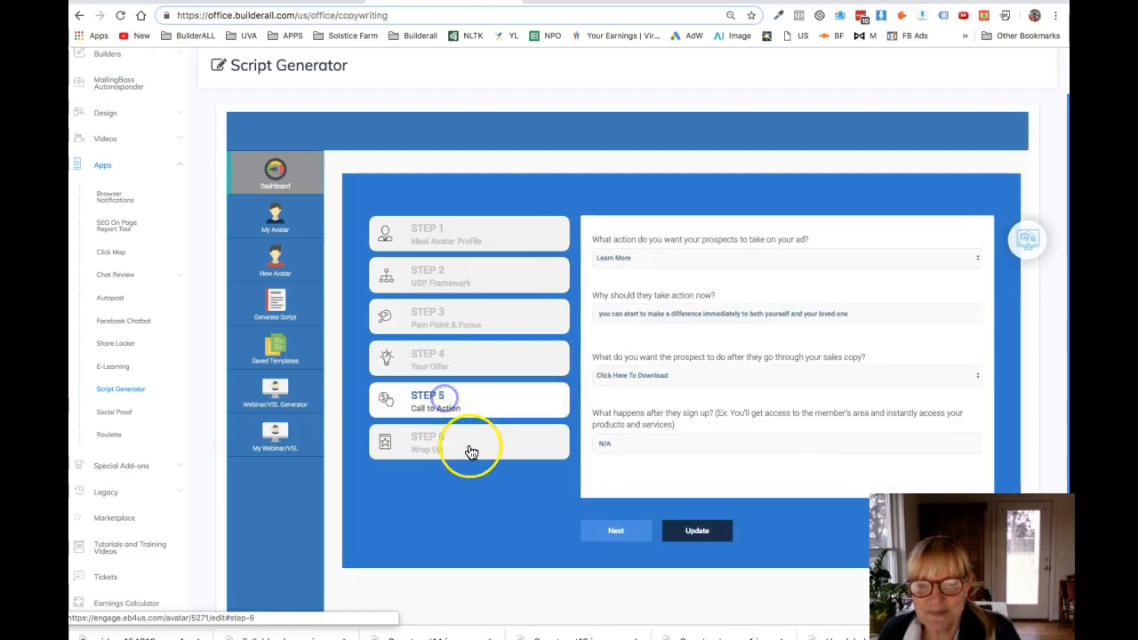
click(458, 445)
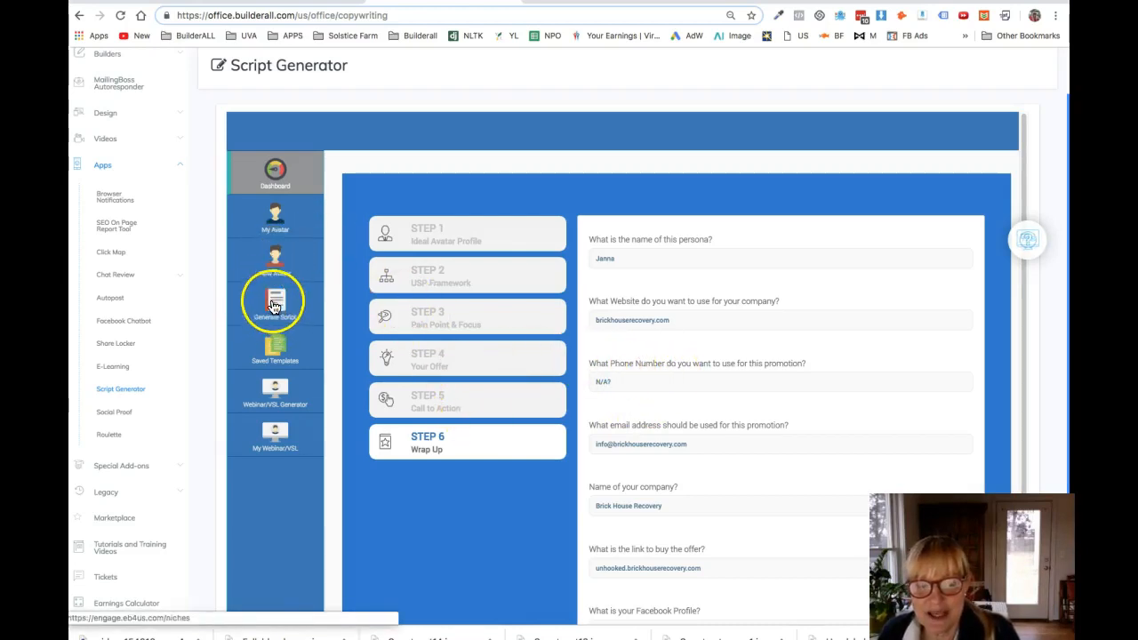
Step: Start generating a script for the Author niche, using the saved Unhooked avatar
click(277, 220)
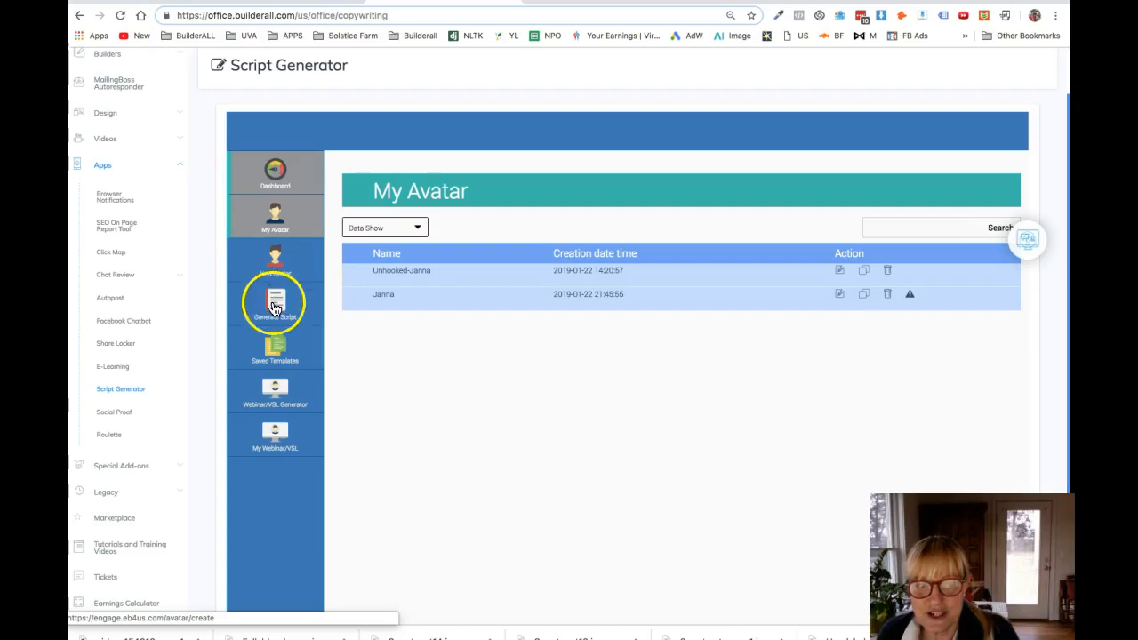
click(274, 308)
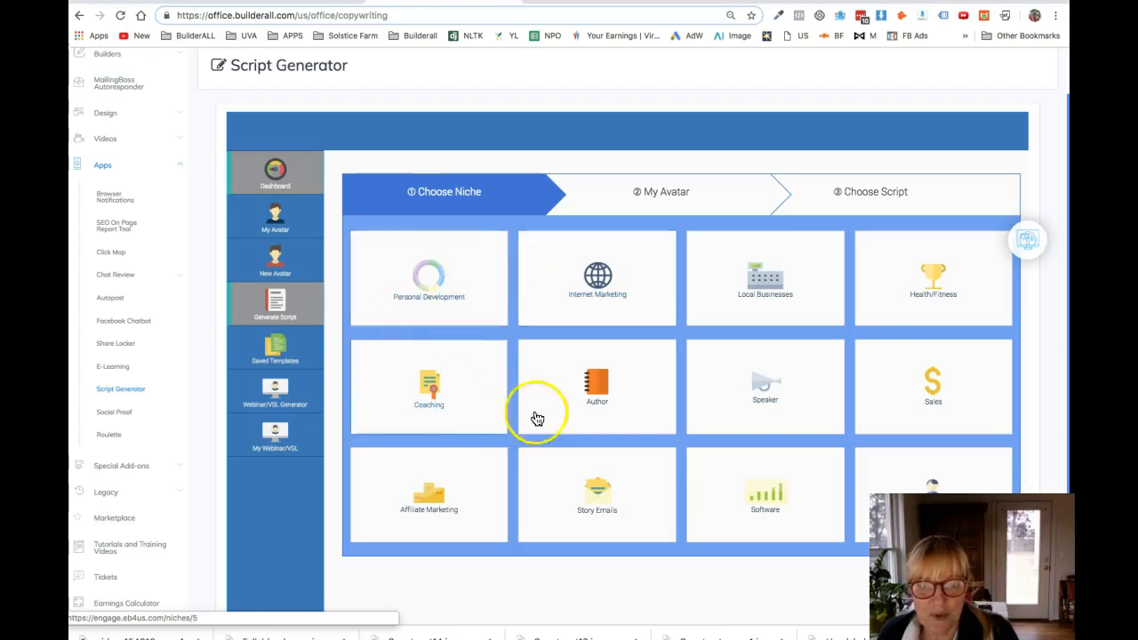
click(596, 384)
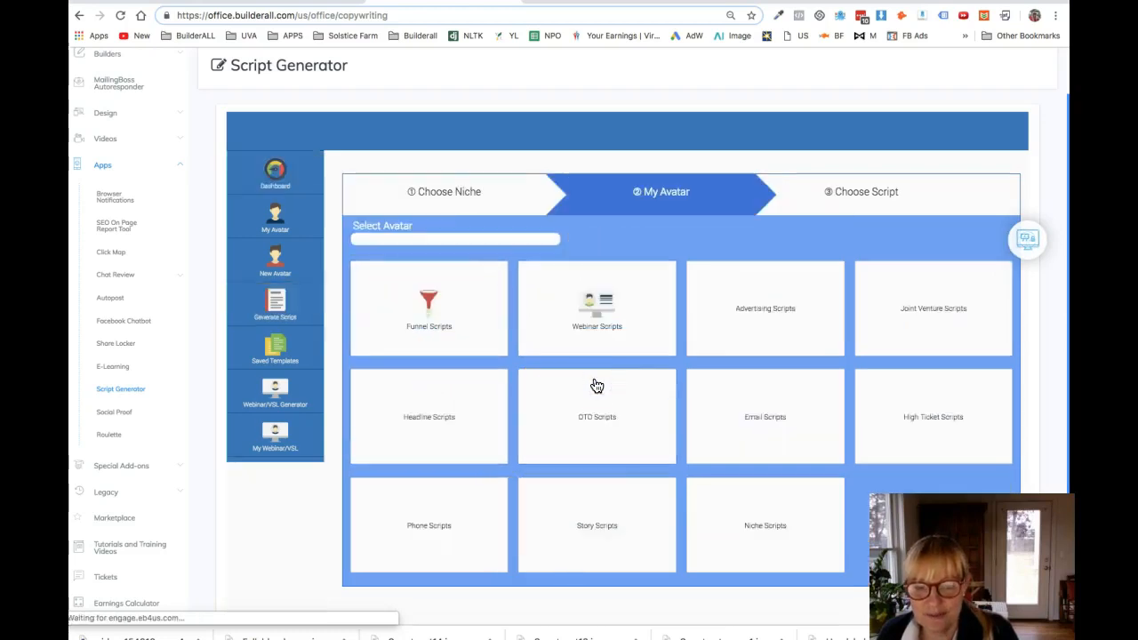
click(554, 242)
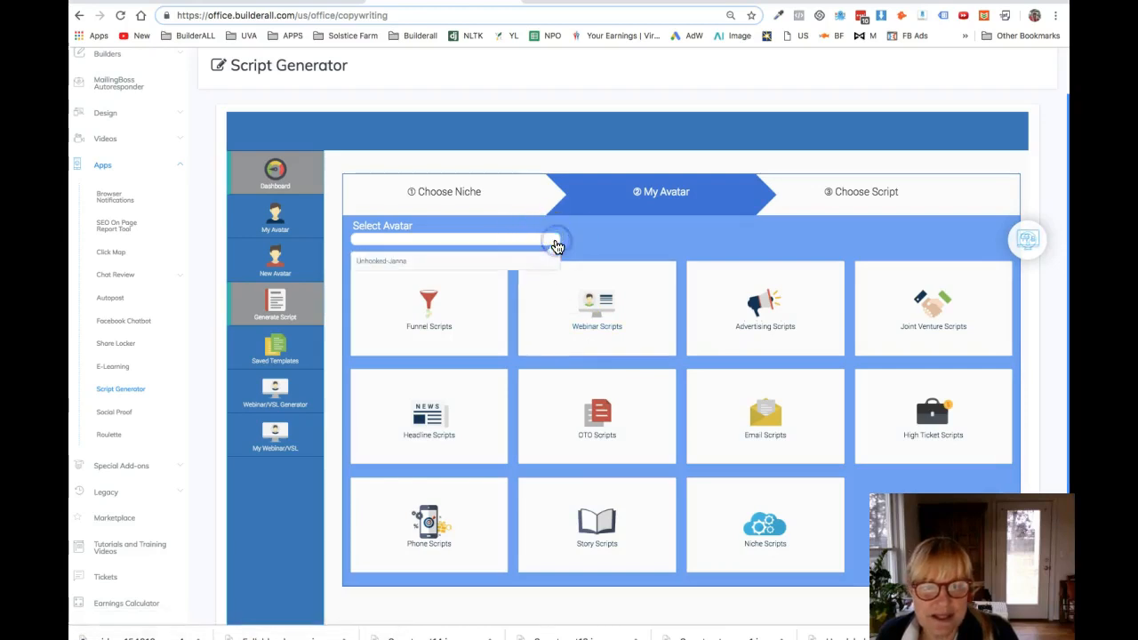
click(396, 260)
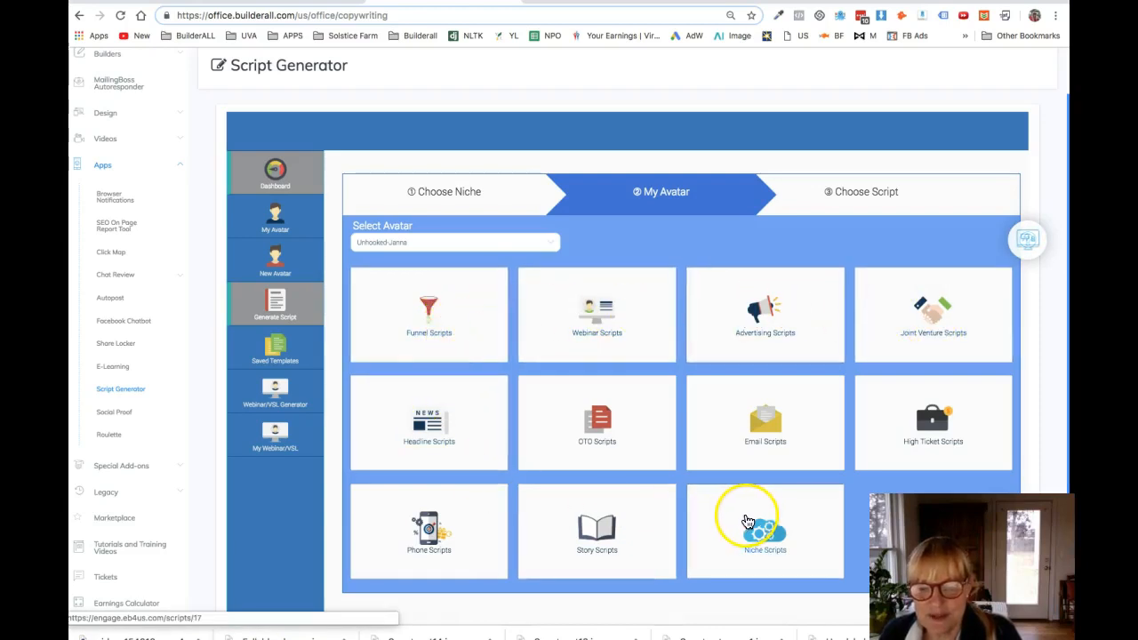
Step: Look at the available funnel scripts, and generate the Lead Magnet Welcome Email from the email scripts
click(429, 313)
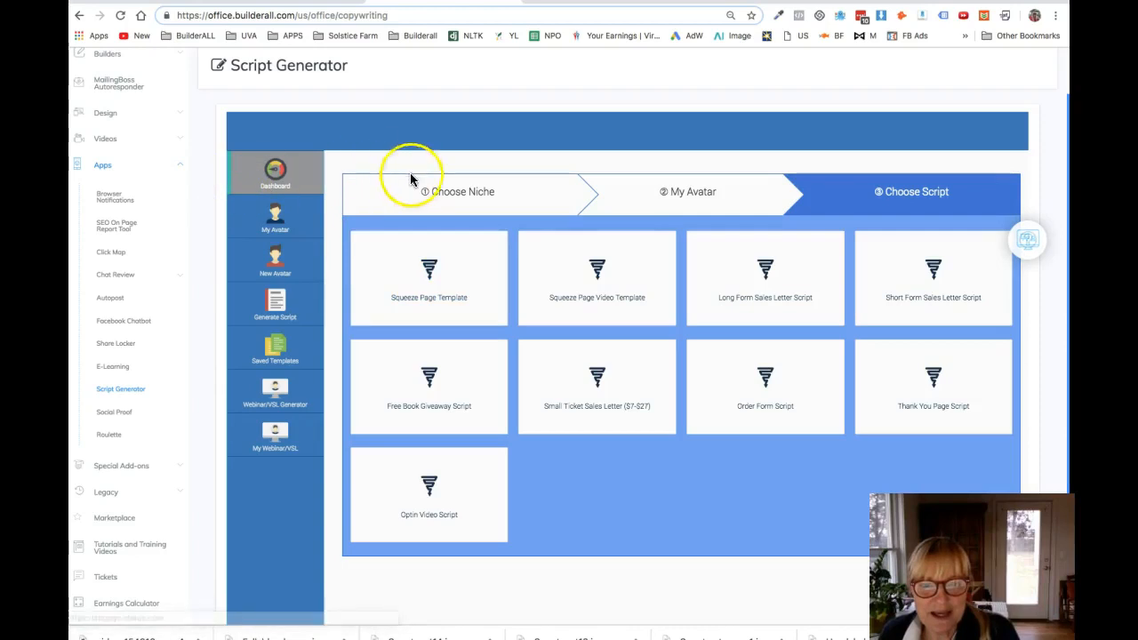
click(647, 192)
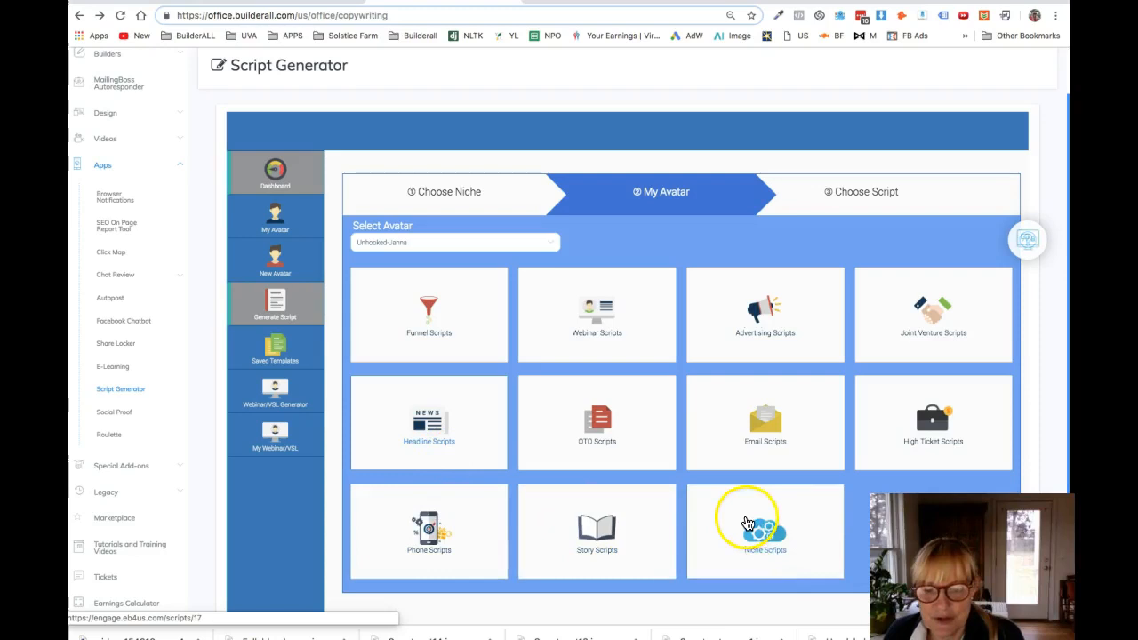
click(767, 436)
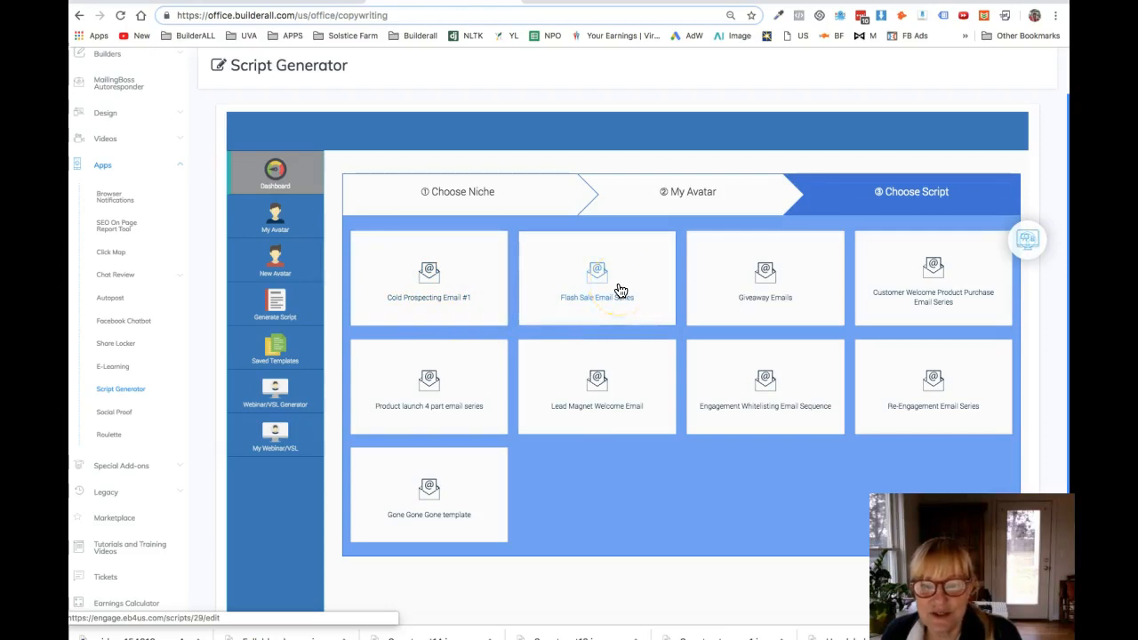
click(774, 298)
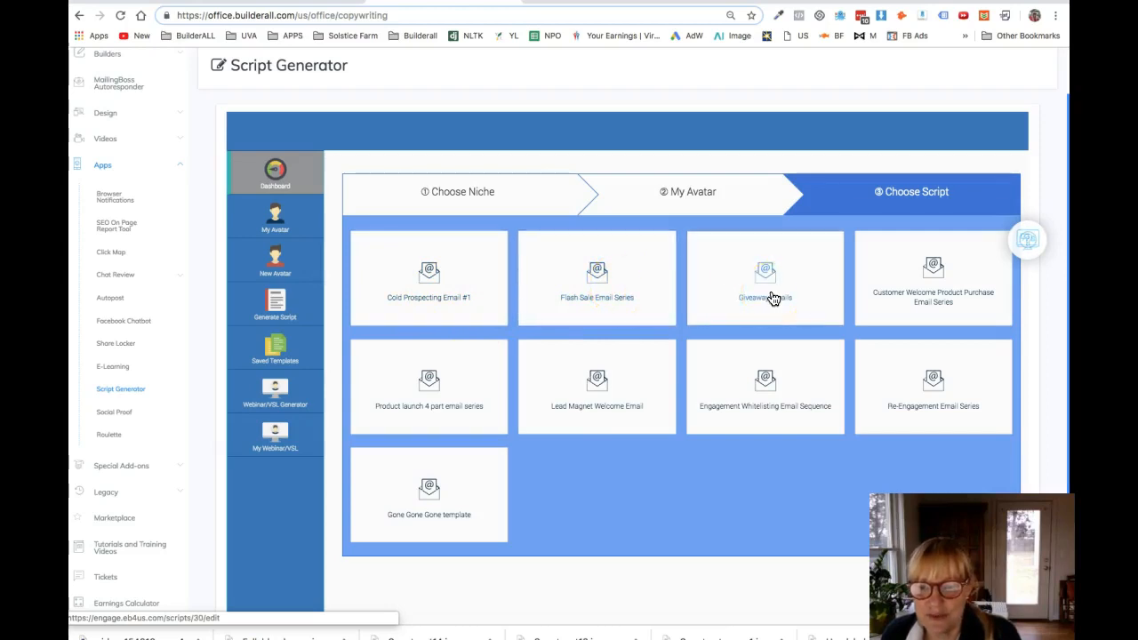
click(597, 379)
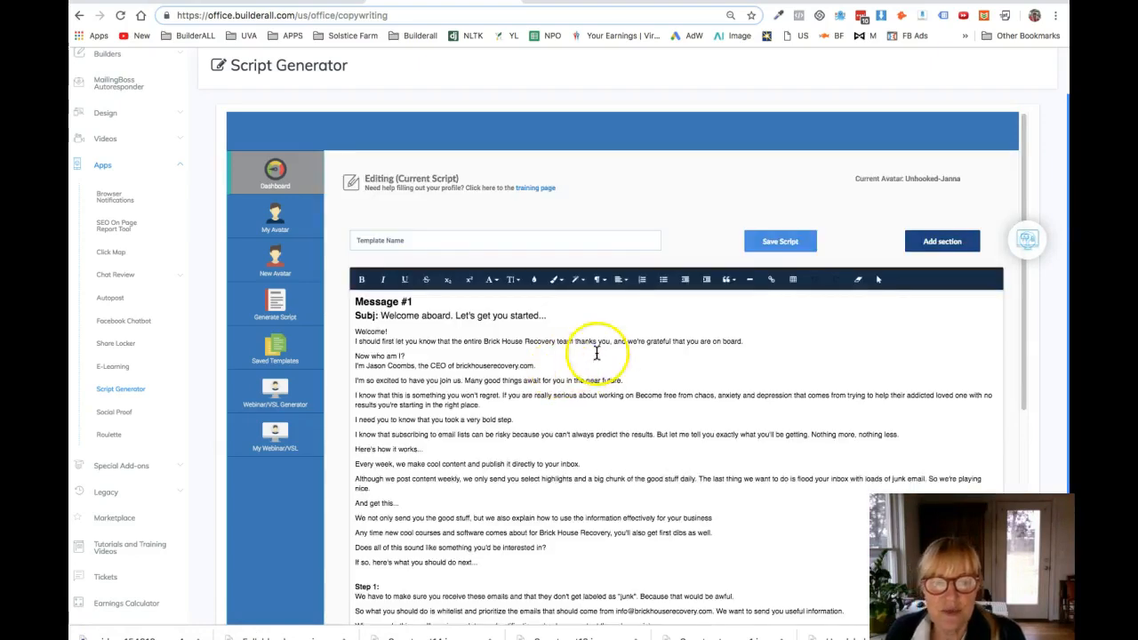
Step: Read through the generated welcome email and examine the Scarcity statements offered as additional sections
mouse_move(1024, 152)
mouse_down()
mouse_move(1019, 351)
mouse_move(1017, 170)
mouse_up()
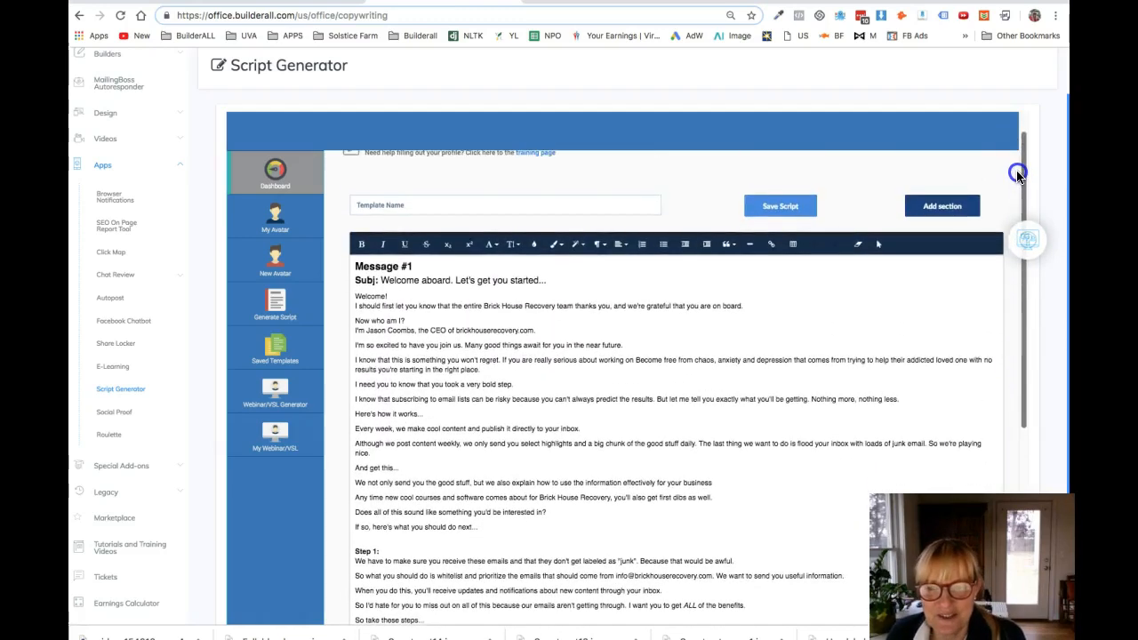
click(360, 536)
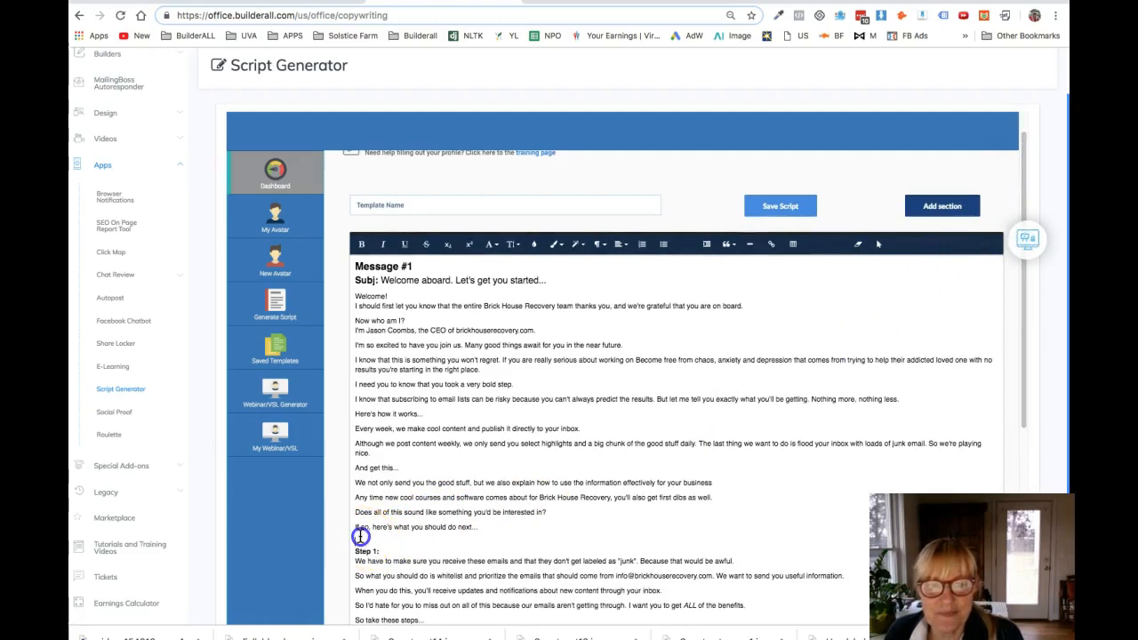
click(940, 207)
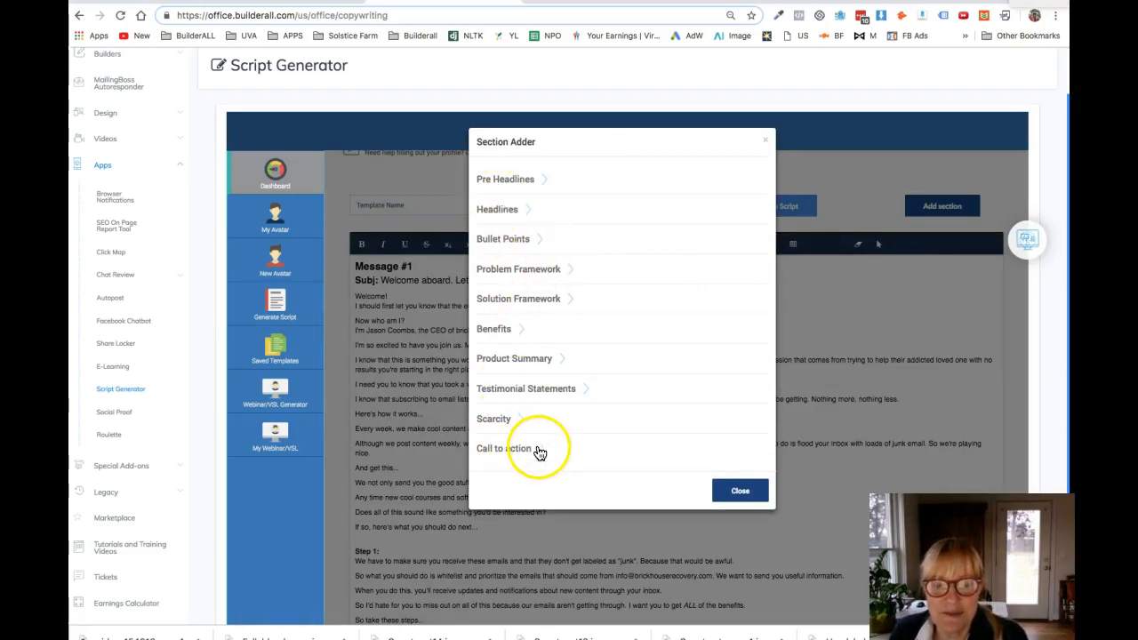
click(519, 420)
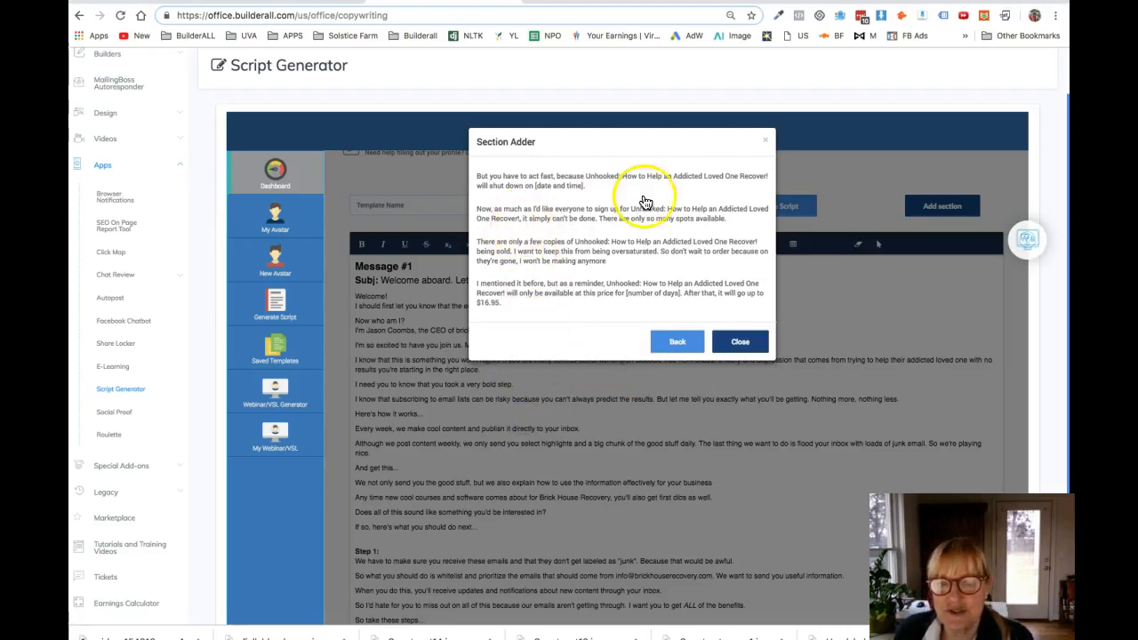
click(731, 341)
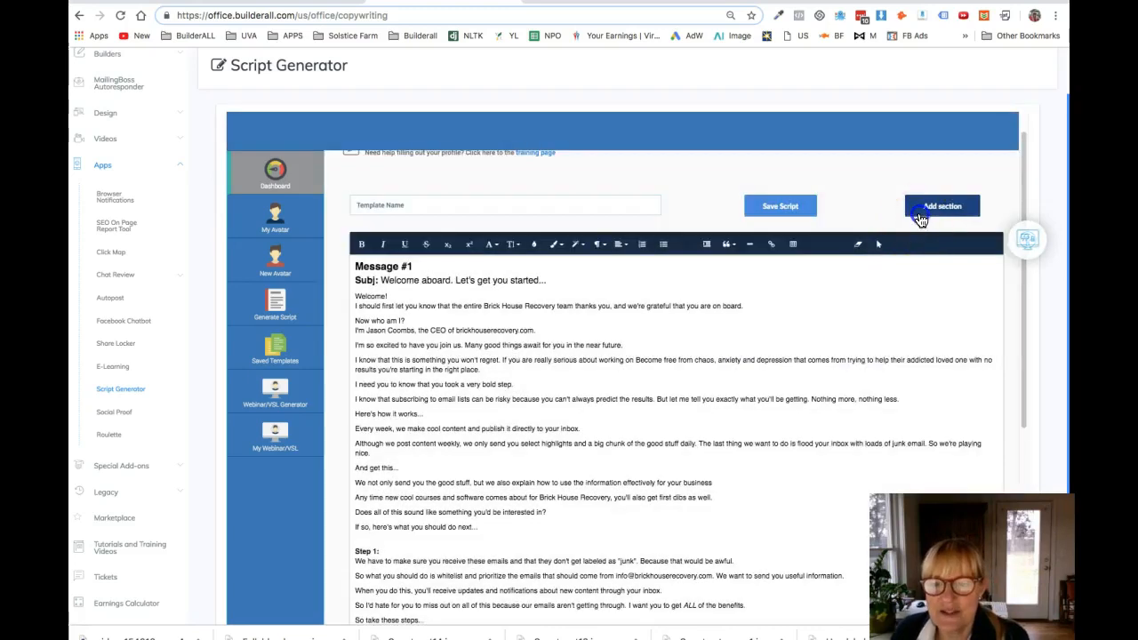
Step: Examine the Benefits and Headlines statements in the Section Adder, and close it without adding a section
click(919, 210)
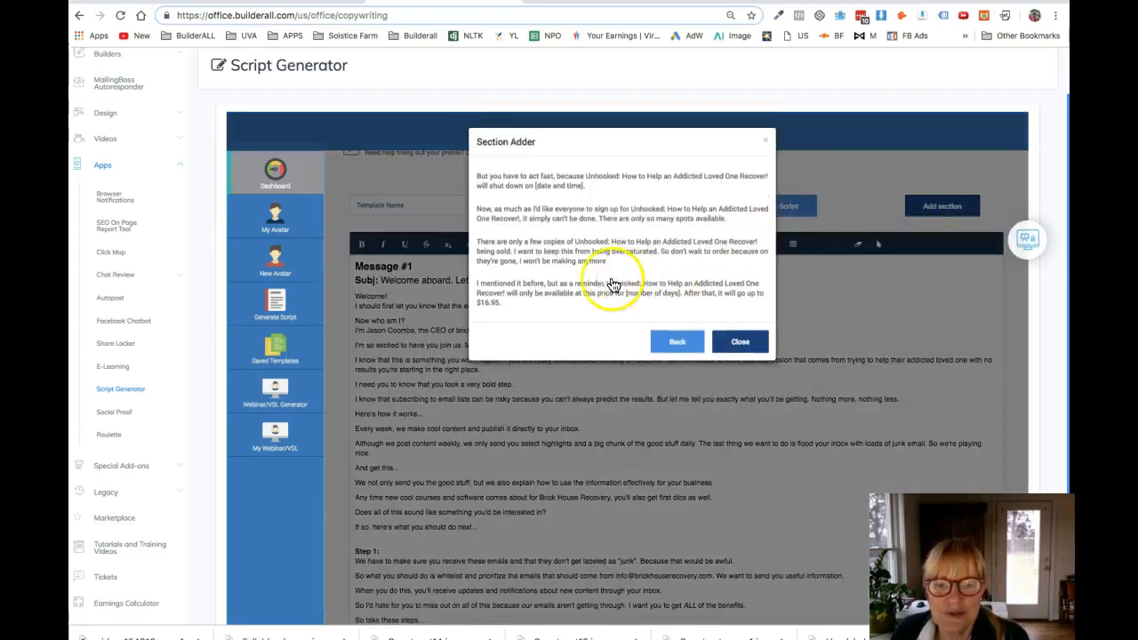
click(672, 342)
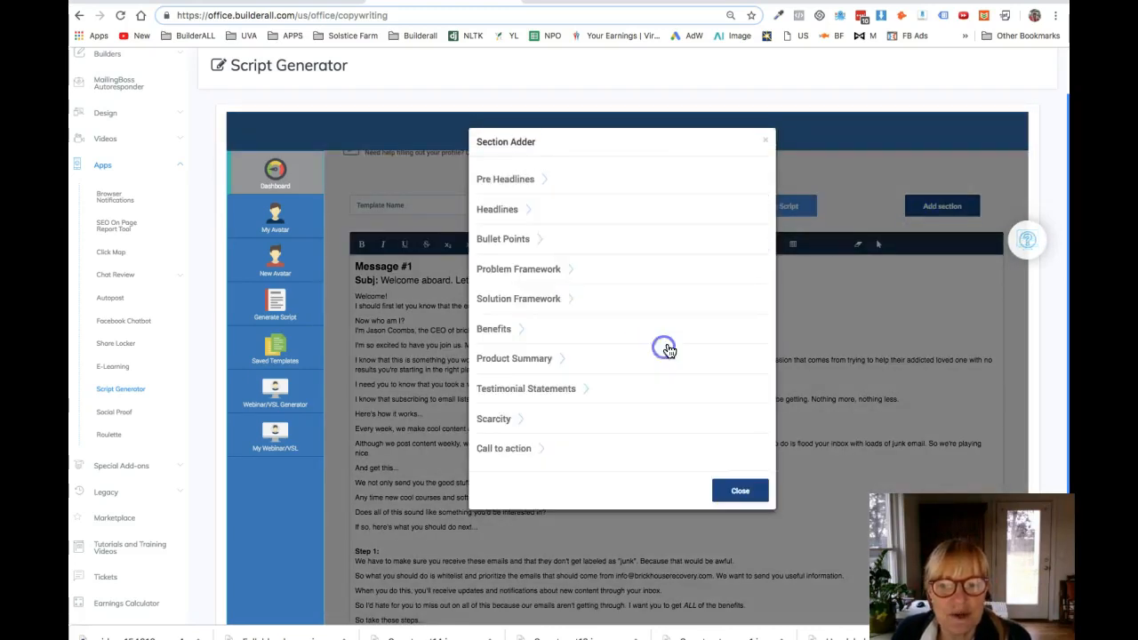
click(519, 327)
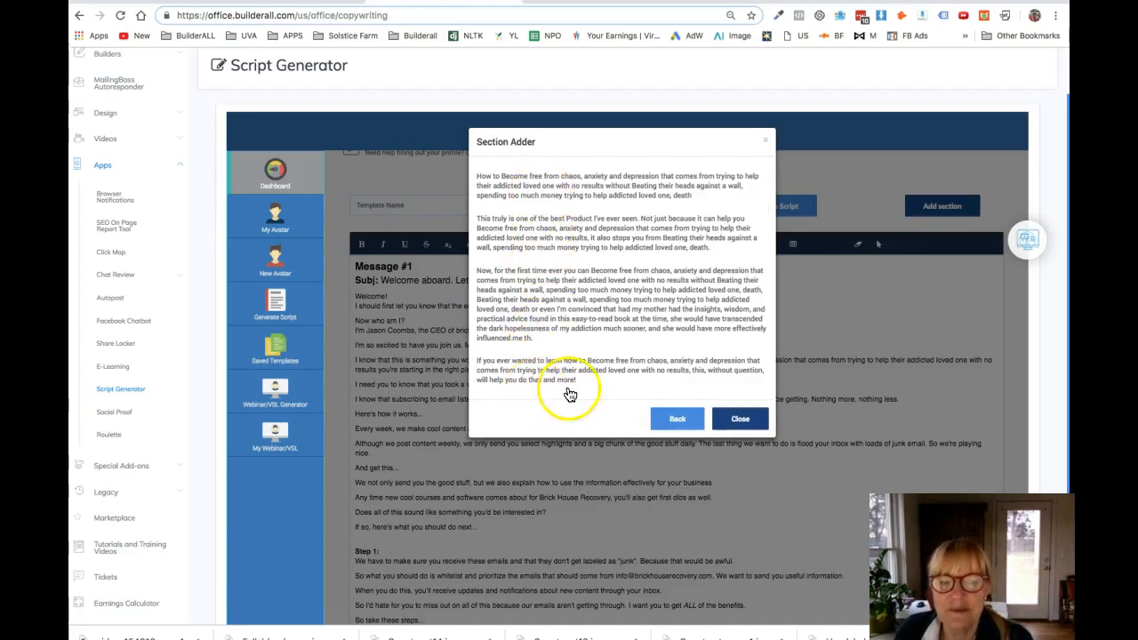
click(680, 419)
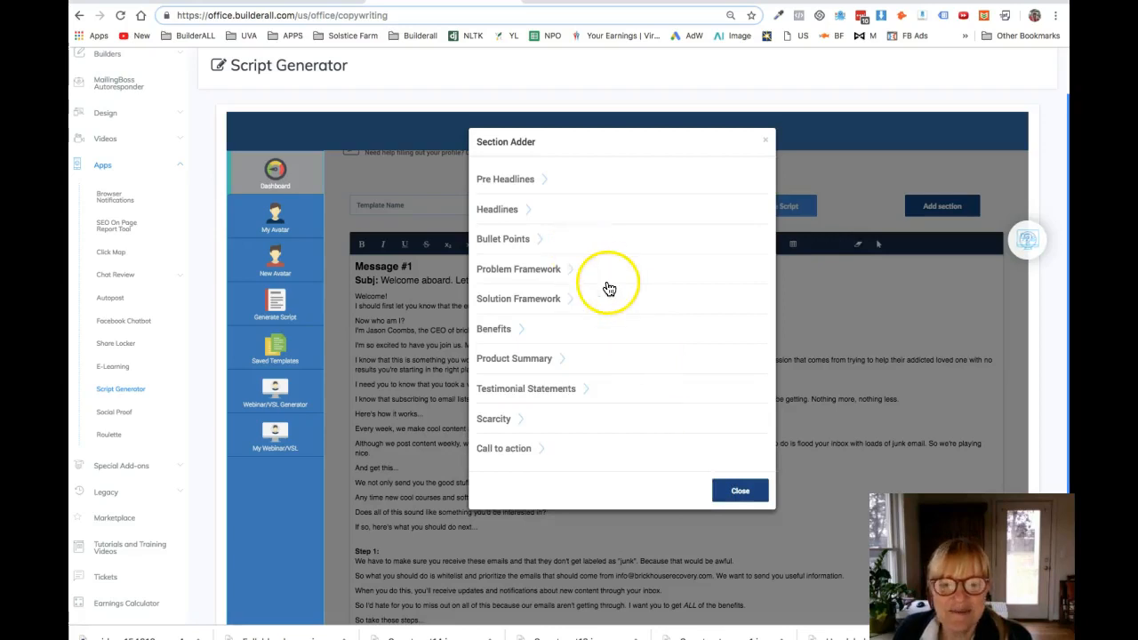
click(529, 211)
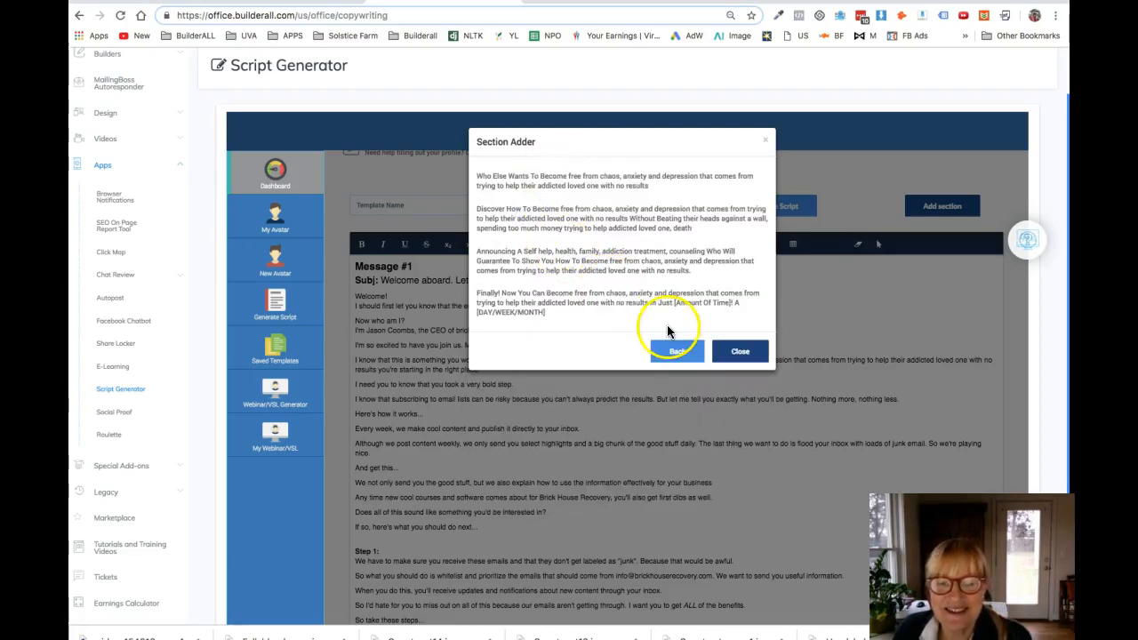
click(682, 354)
click(743, 491)
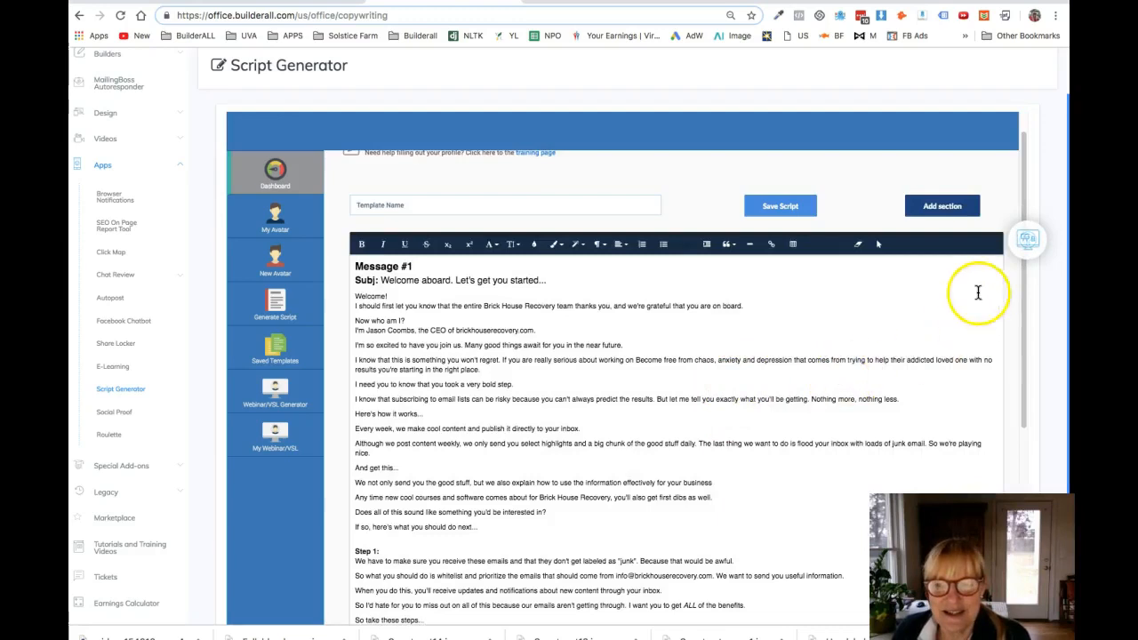
Step: Save the welcome email script under the template name Welcome and open the list of saved templates
drag(1024, 301, 1010, 565)
click(382, 601)
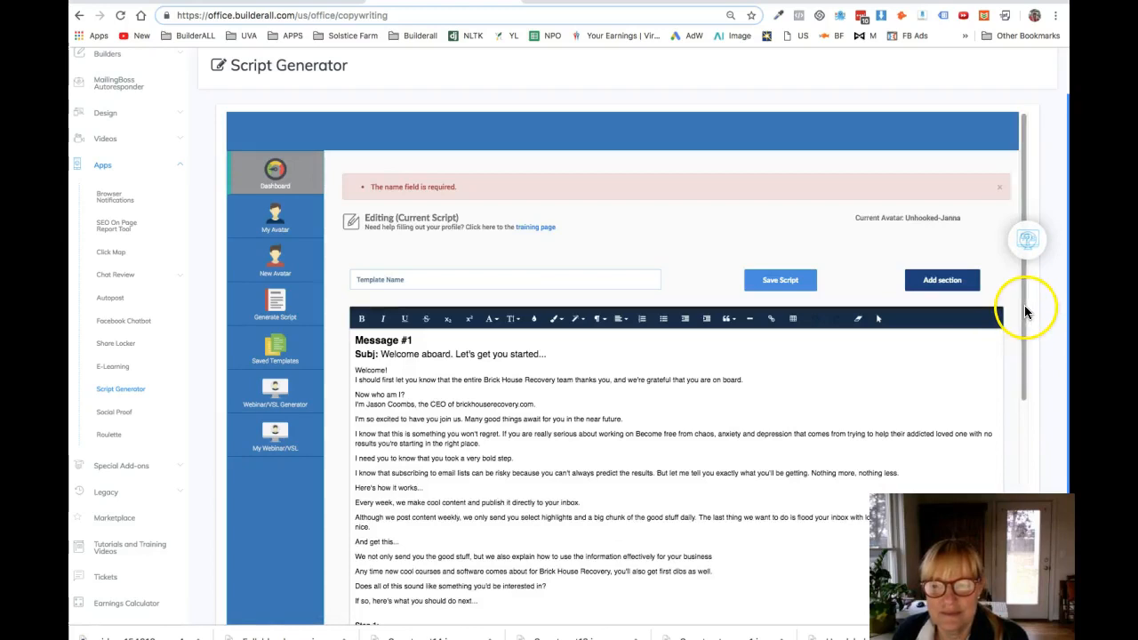
click(373, 279)
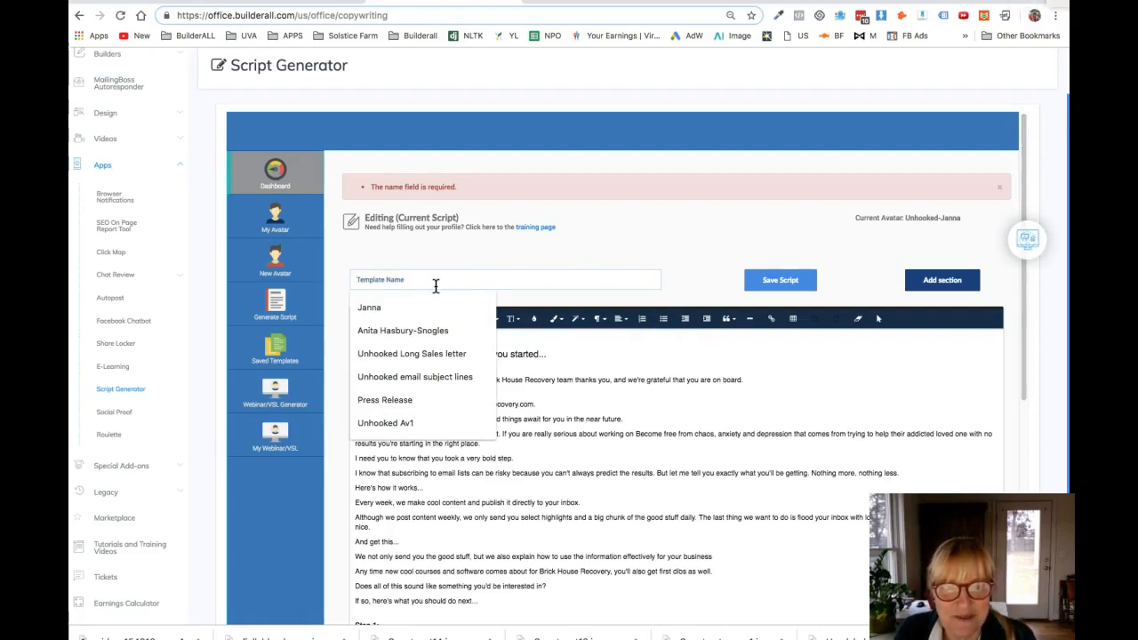
click(605, 348)
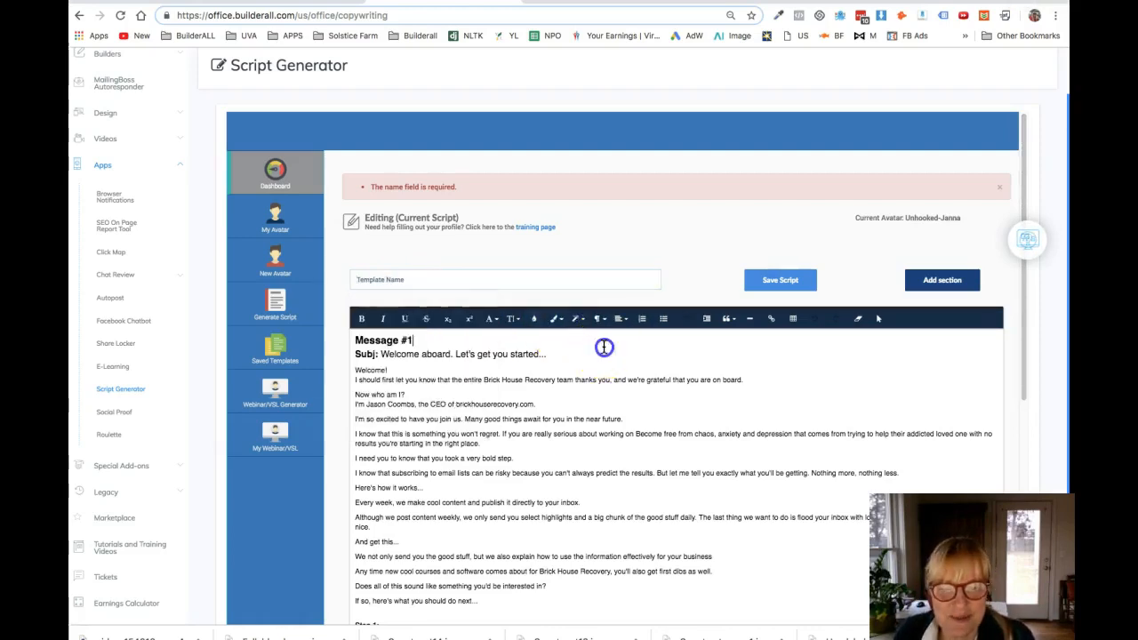
click(383, 280)
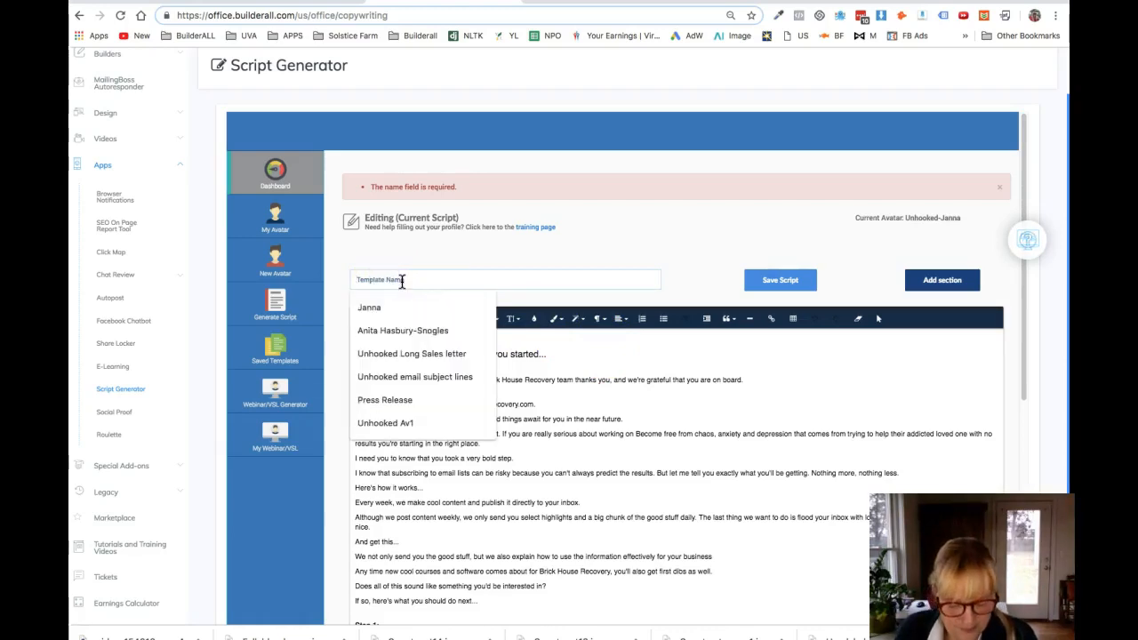
text(Welcome)
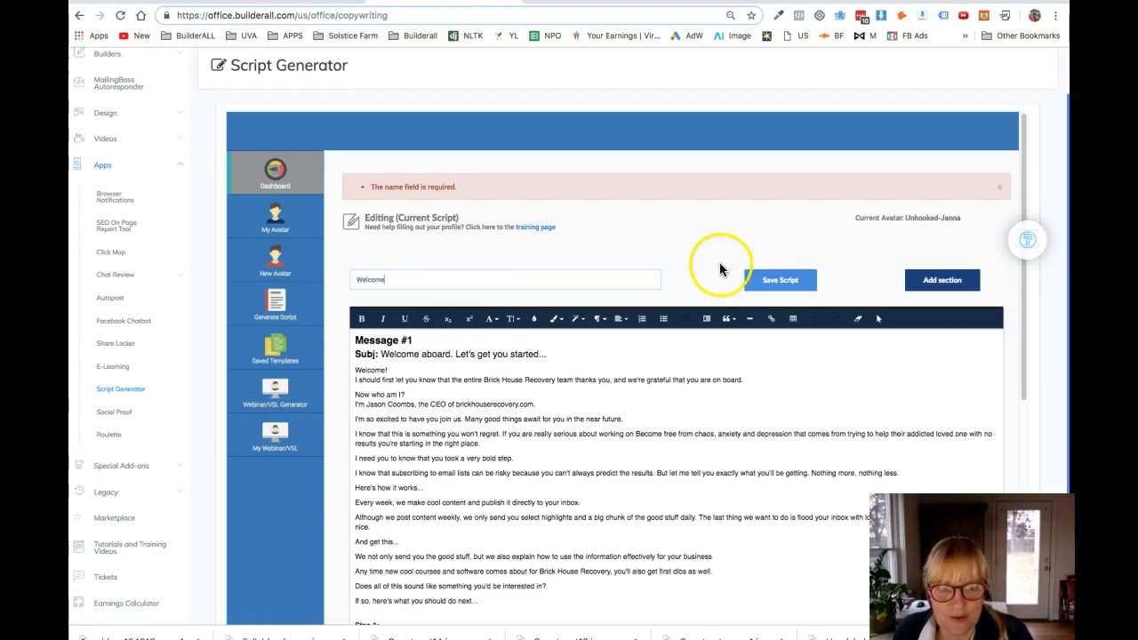
click(788, 287)
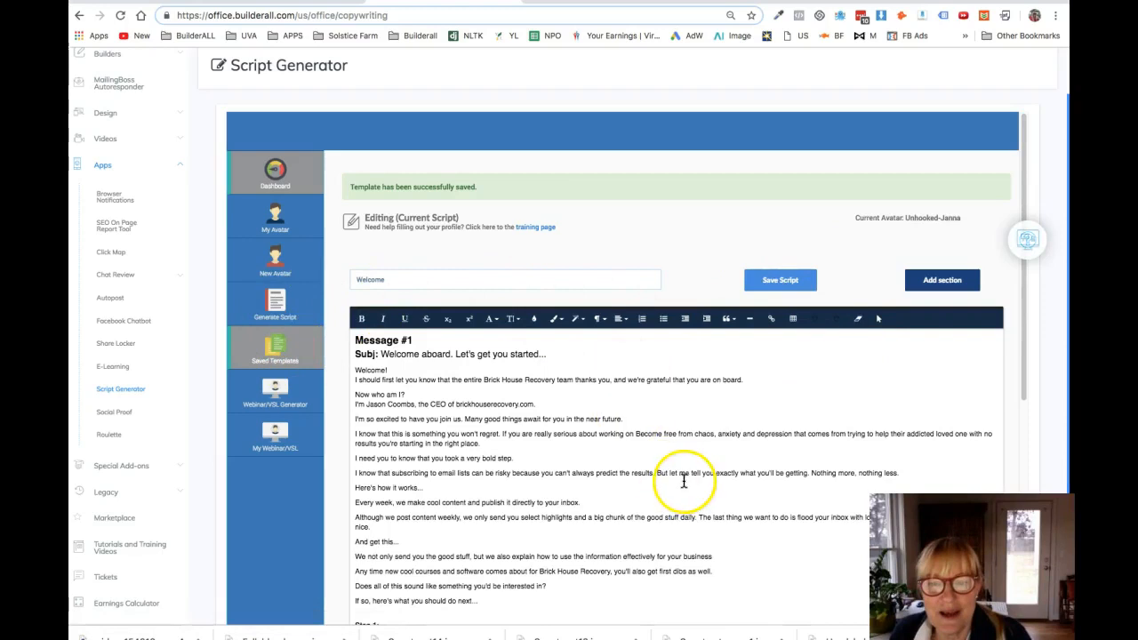
click(273, 348)
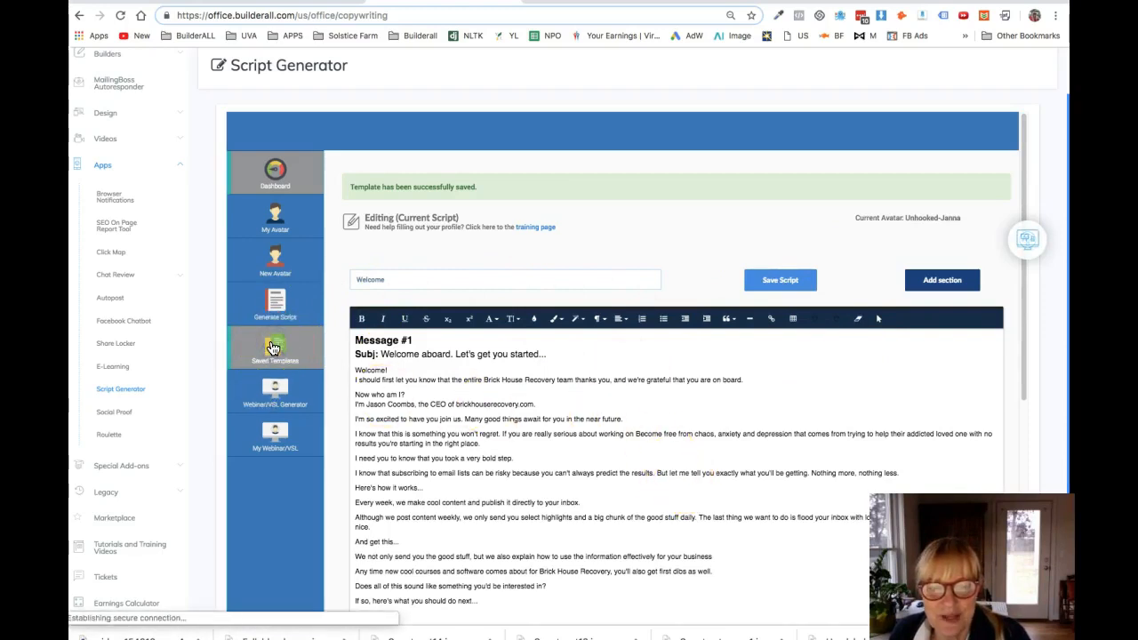
click(274, 349)
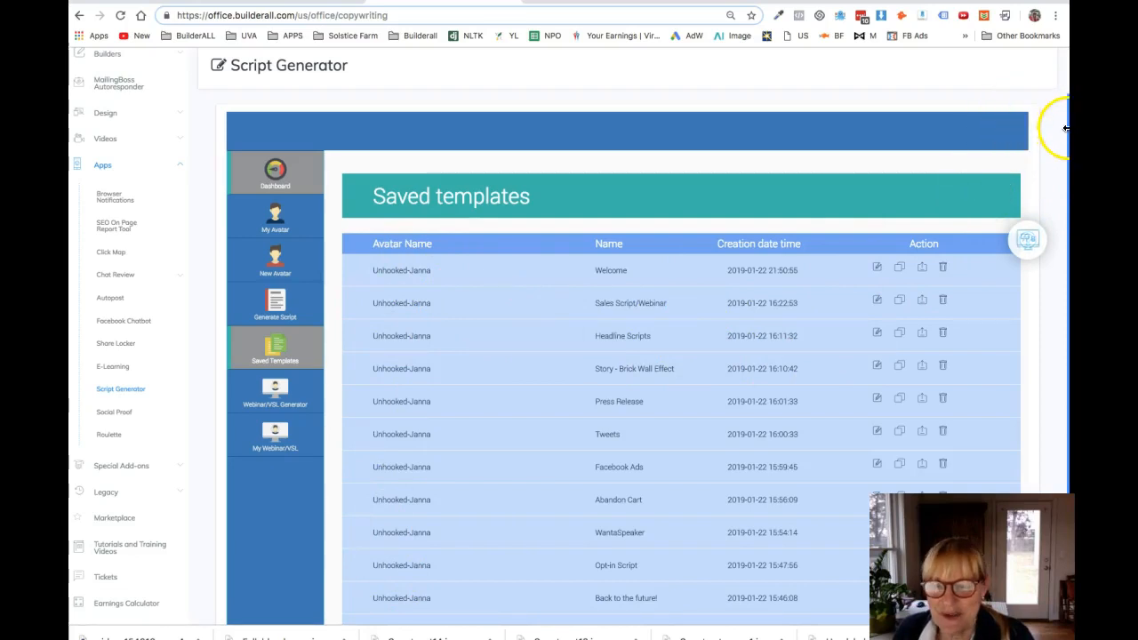
Step: Open the Headline Scripts template from the saved templates and check its available export formats
drag(1063, 134, 1062, 217)
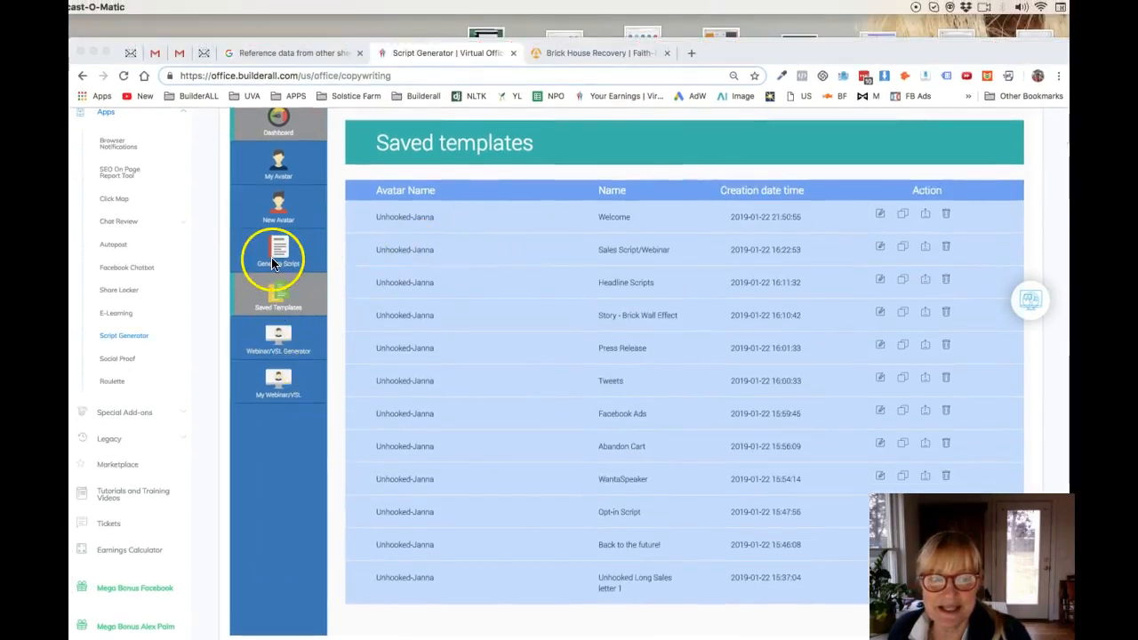
click(610, 283)
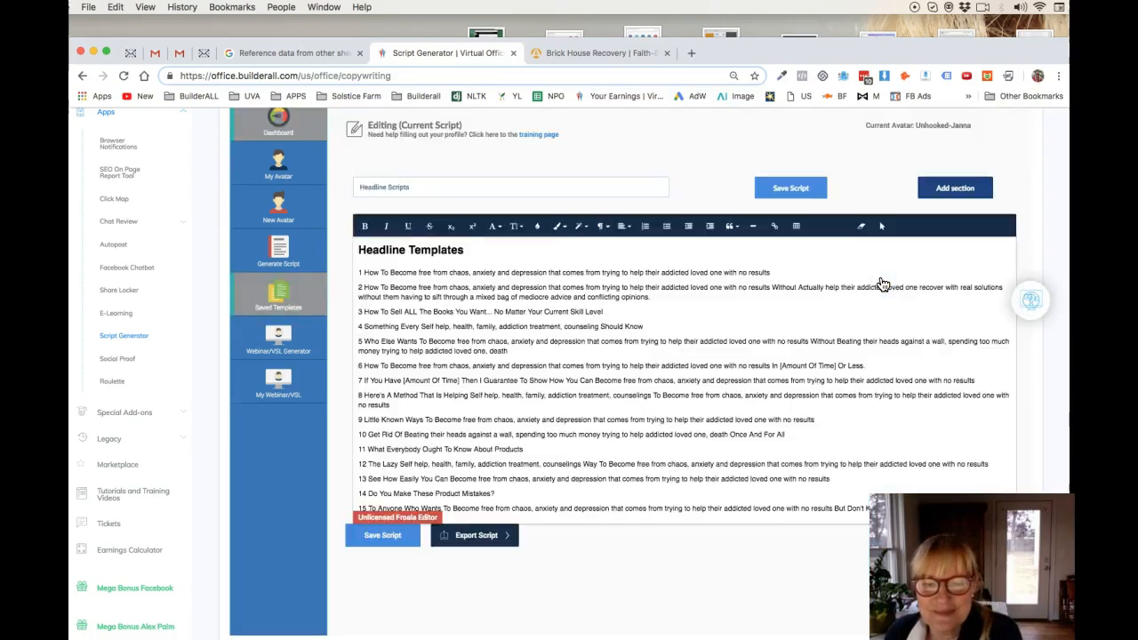
click(477, 538)
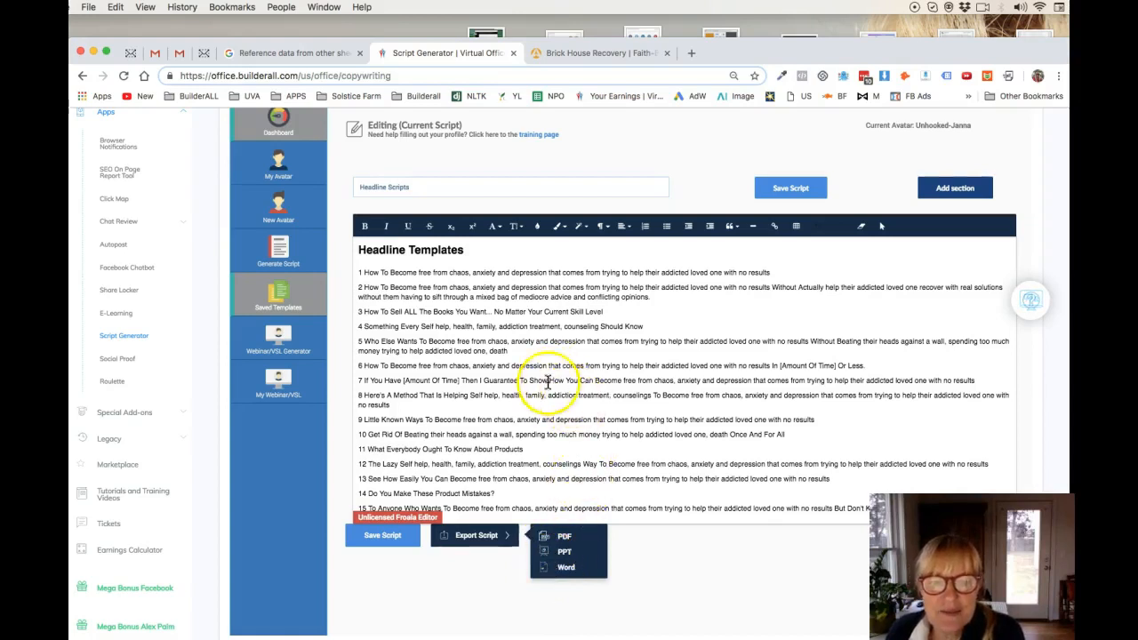
click(461, 351)
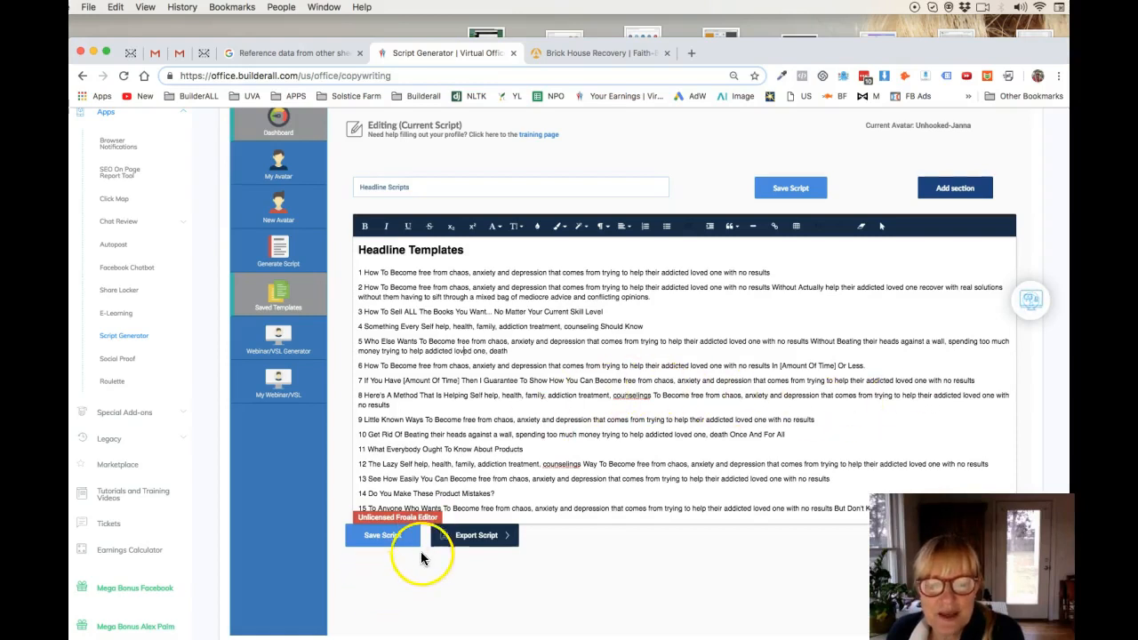
Step: Export the headline script as a PDF, and look over the exported file before closing it
click(472, 535)
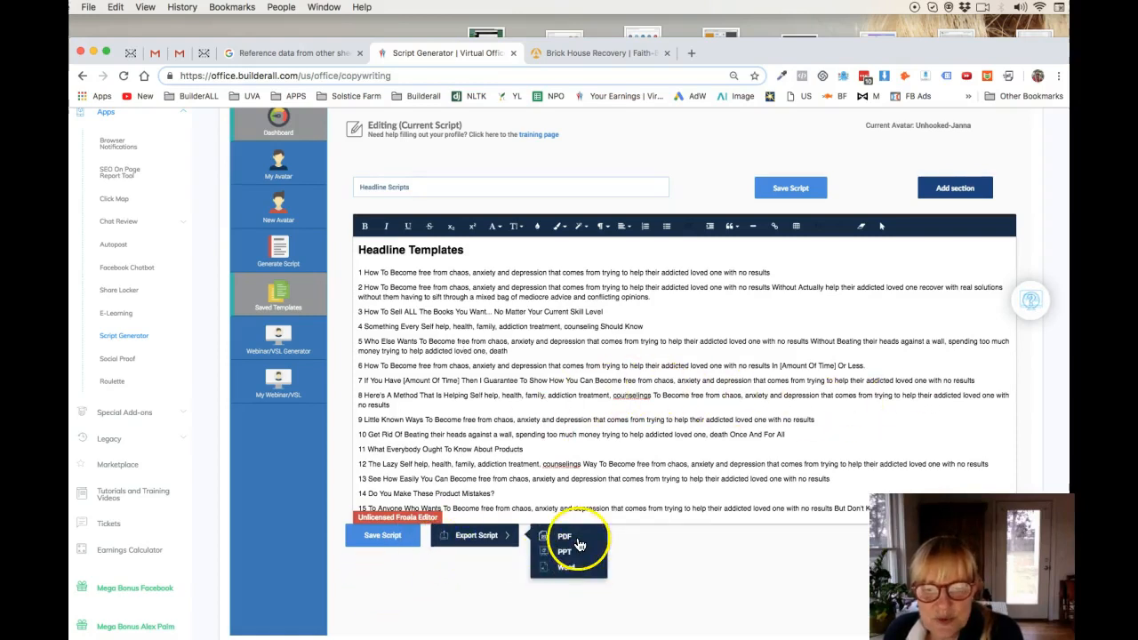
click(576, 539)
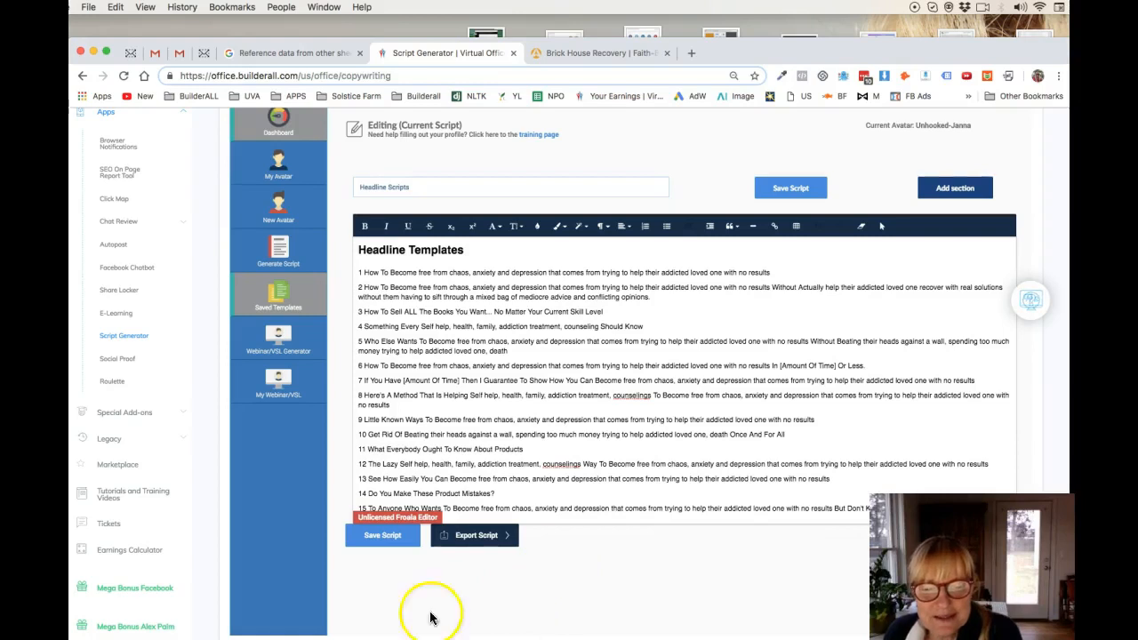
click(487, 538)
click(567, 538)
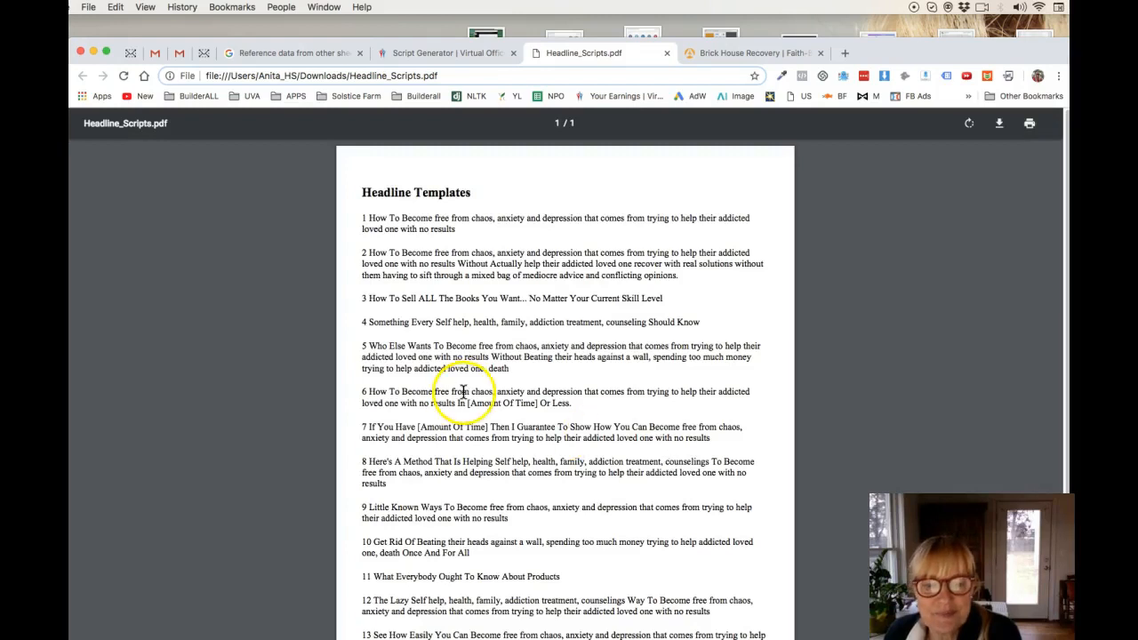
drag(1064, 225, 1061, 171)
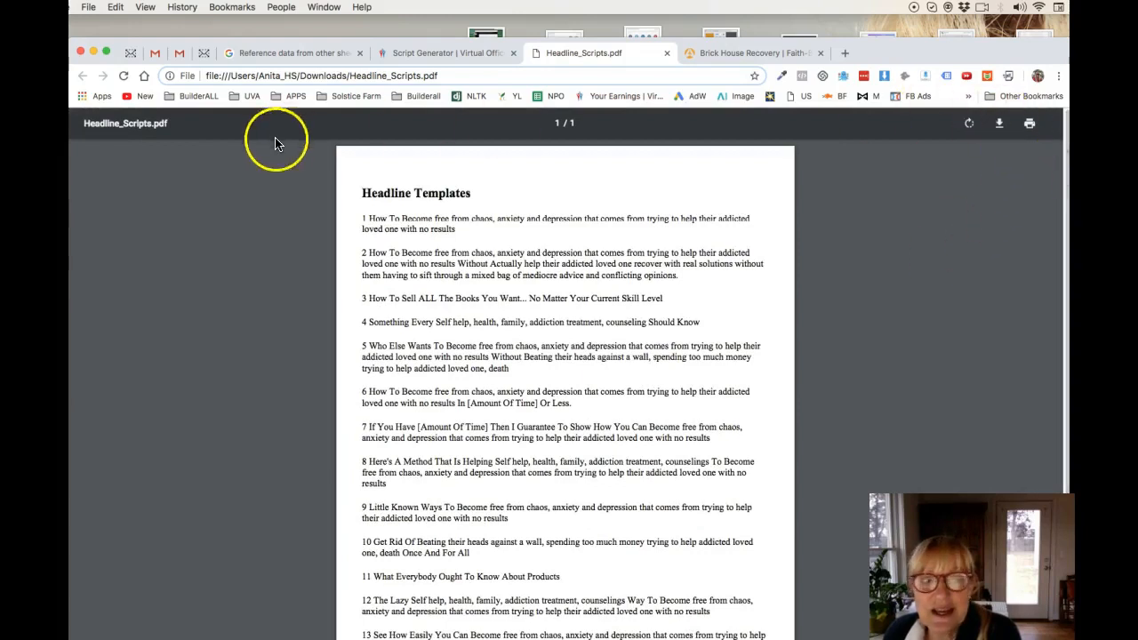
click(667, 53)
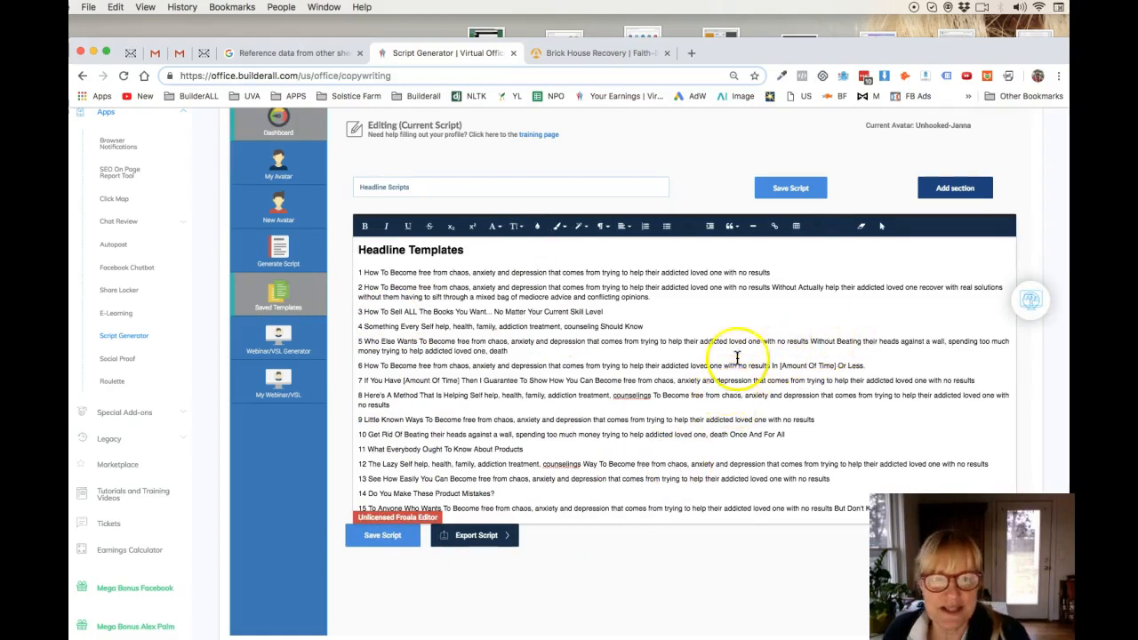
Step: Open the saved Sales Script/Webinar template for editing and replace "secrets" with "ideas" in the introductory paragraph
click(283, 298)
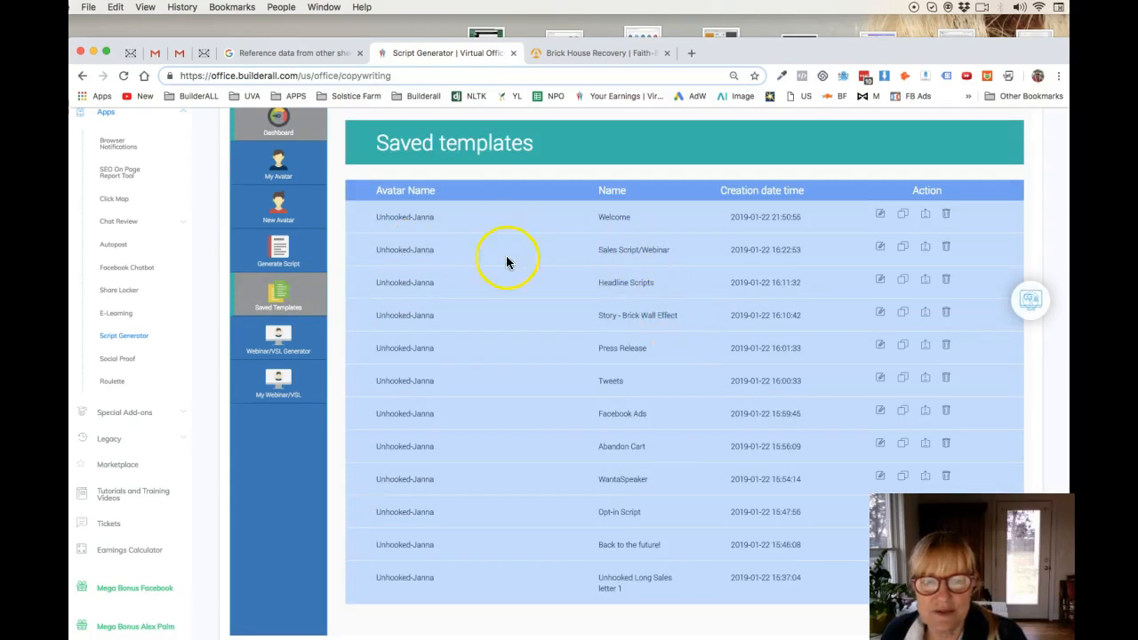
click(883, 249)
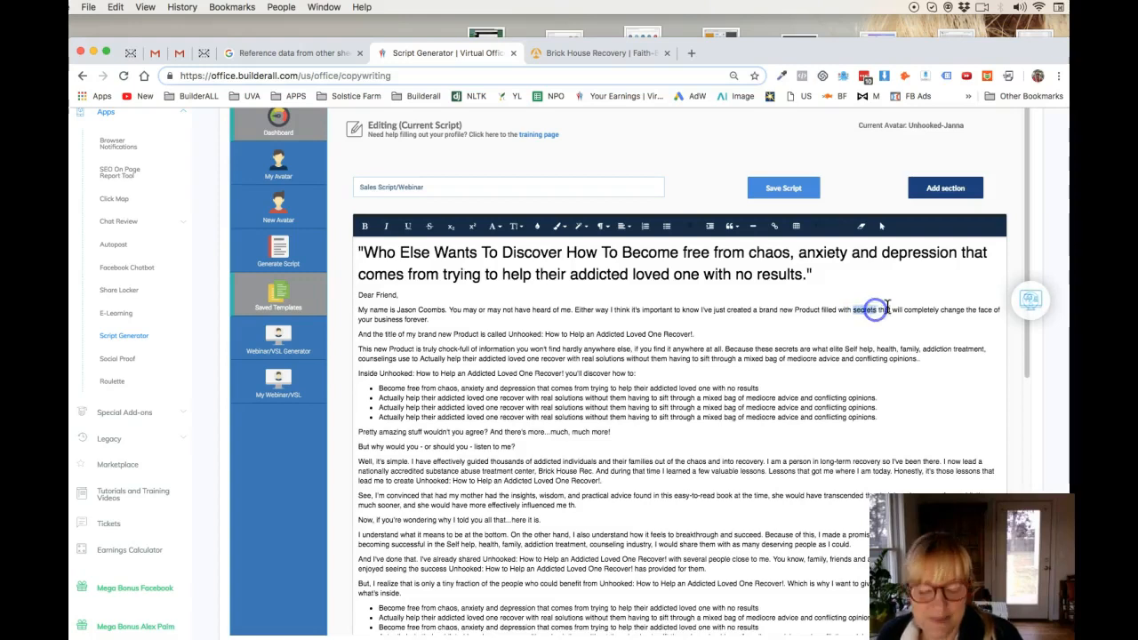
text(ideas)
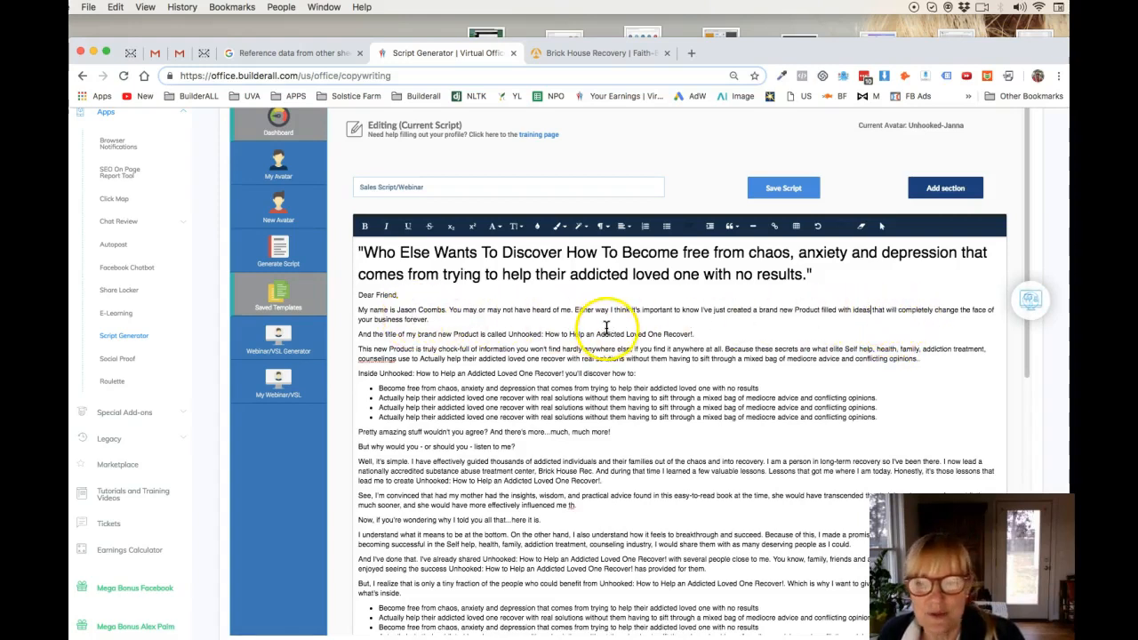
Step: Replace "the face of your business" with "your life" in the introductory paragraph, and save the script
click(961, 309)
drag(963, 312, 405, 318)
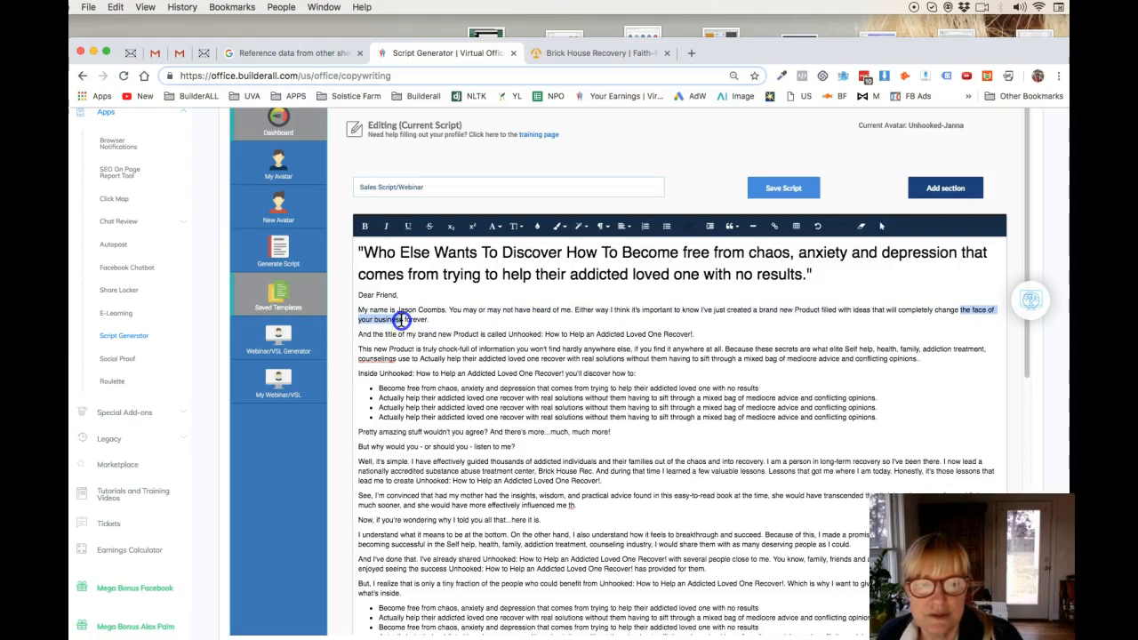
text(your)
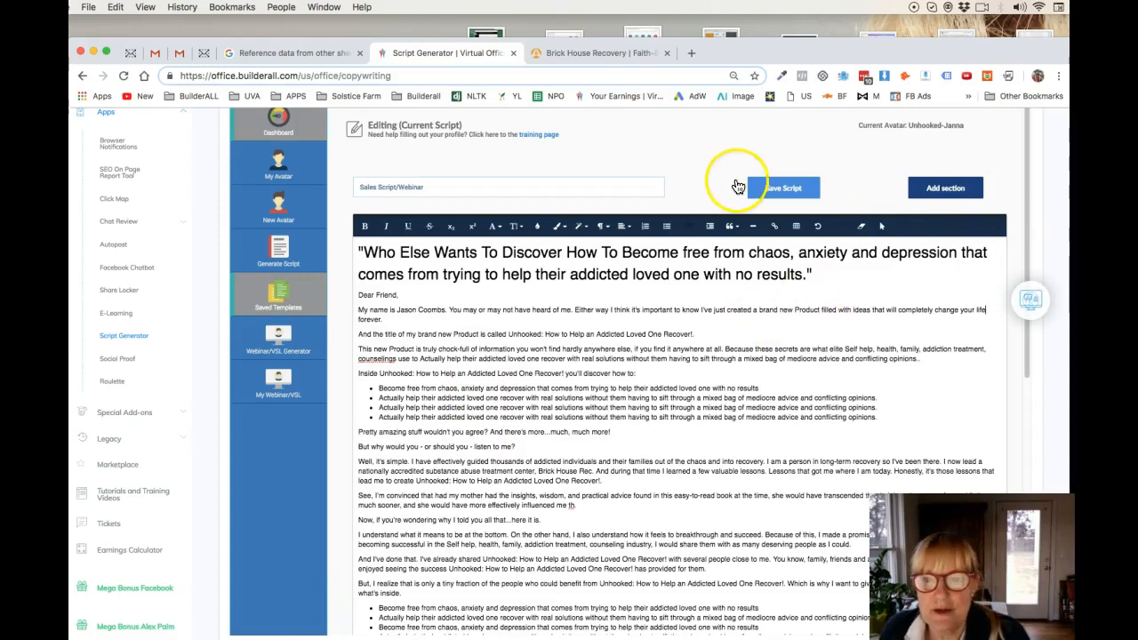
click(779, 193)
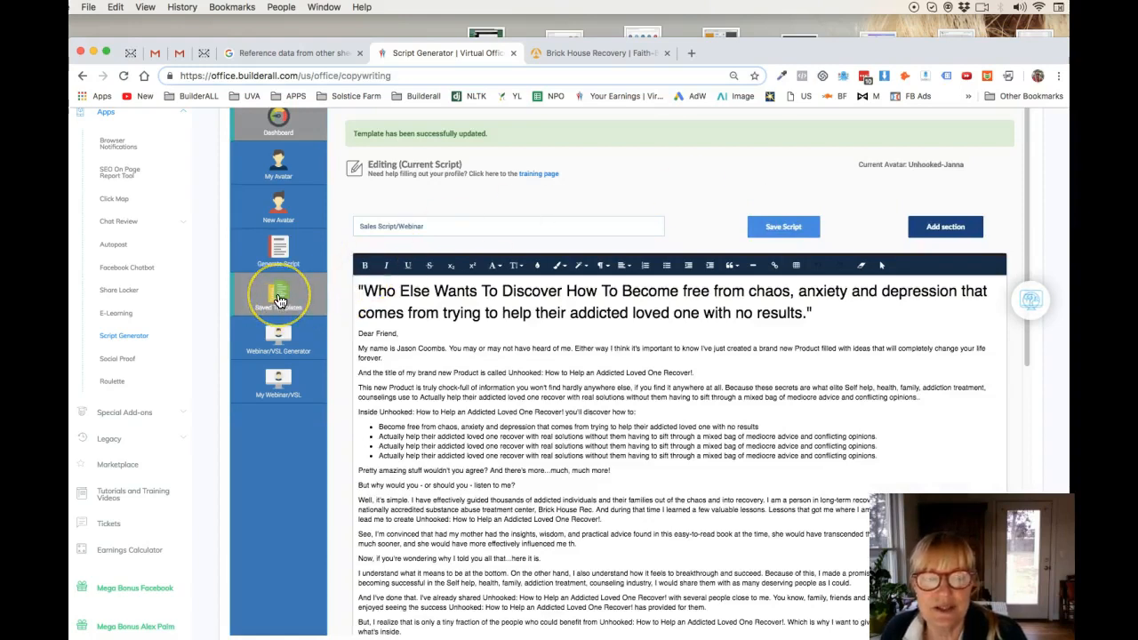
Step: Look at the Webinar/VSL Generator and examine the Benefit Statement questions for creating a VSL
click(278, 309)
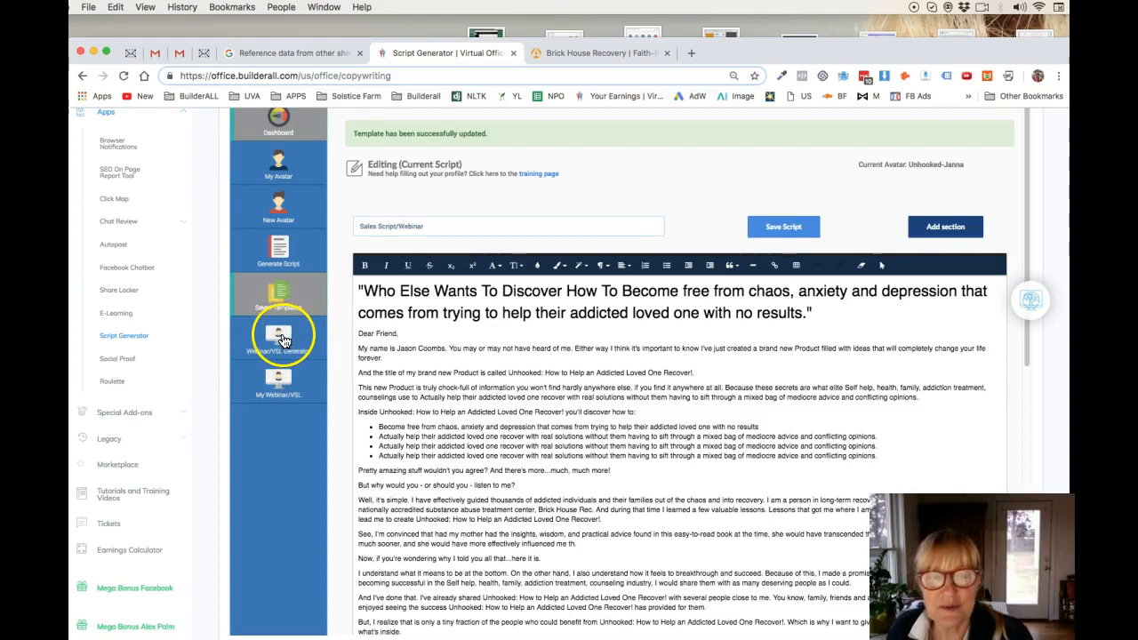
click(278, 343)
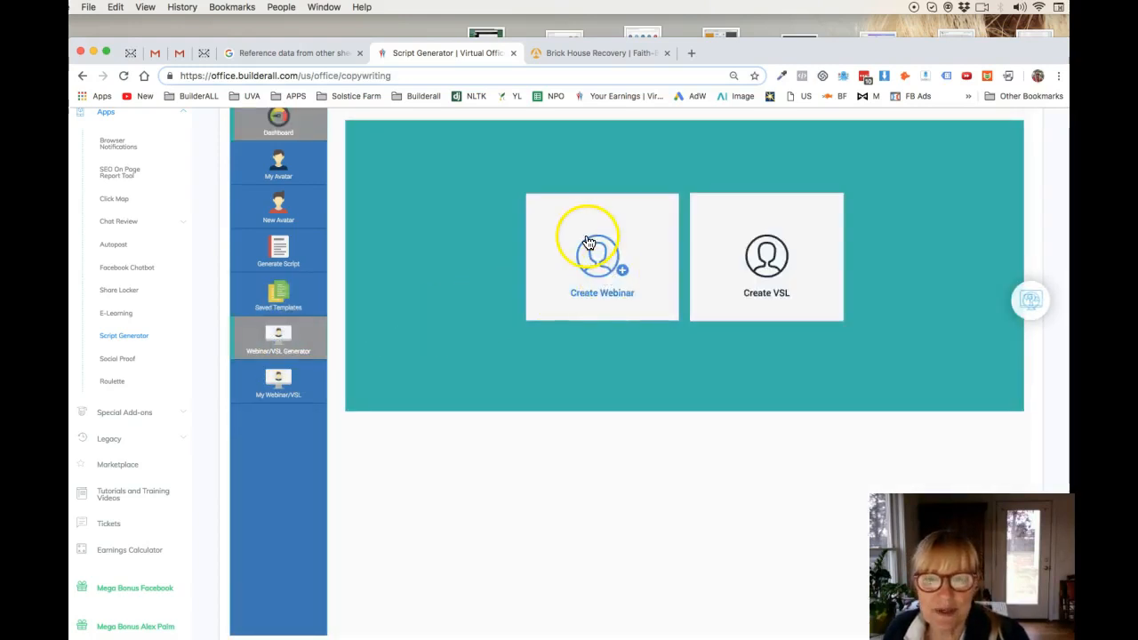
click(782, 279)
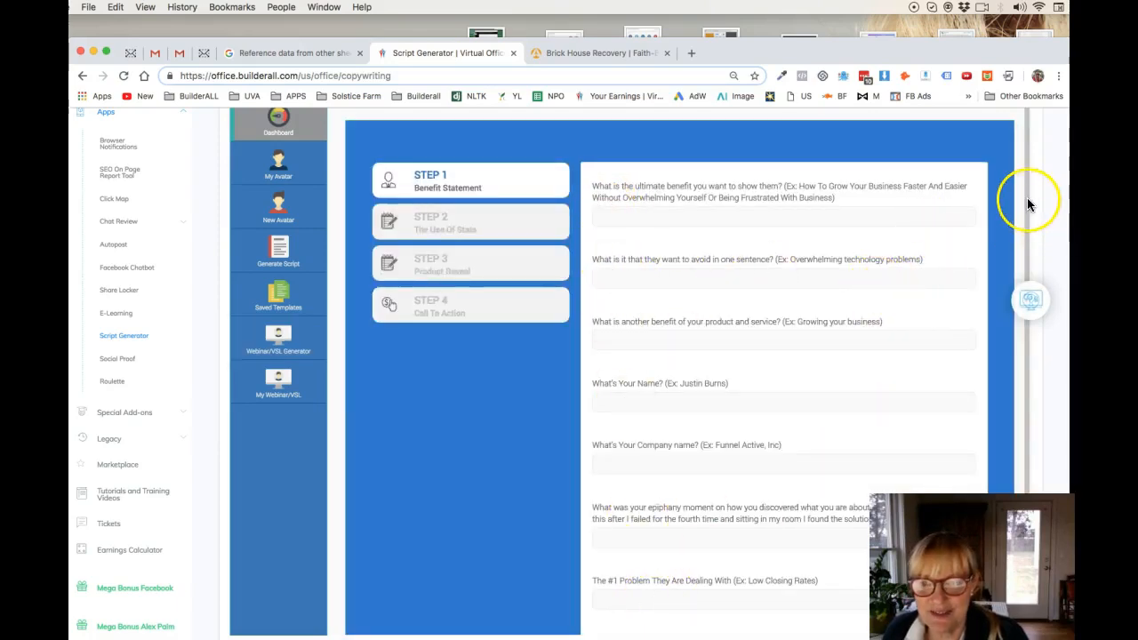
drag(1029, 190, 1008, 206)
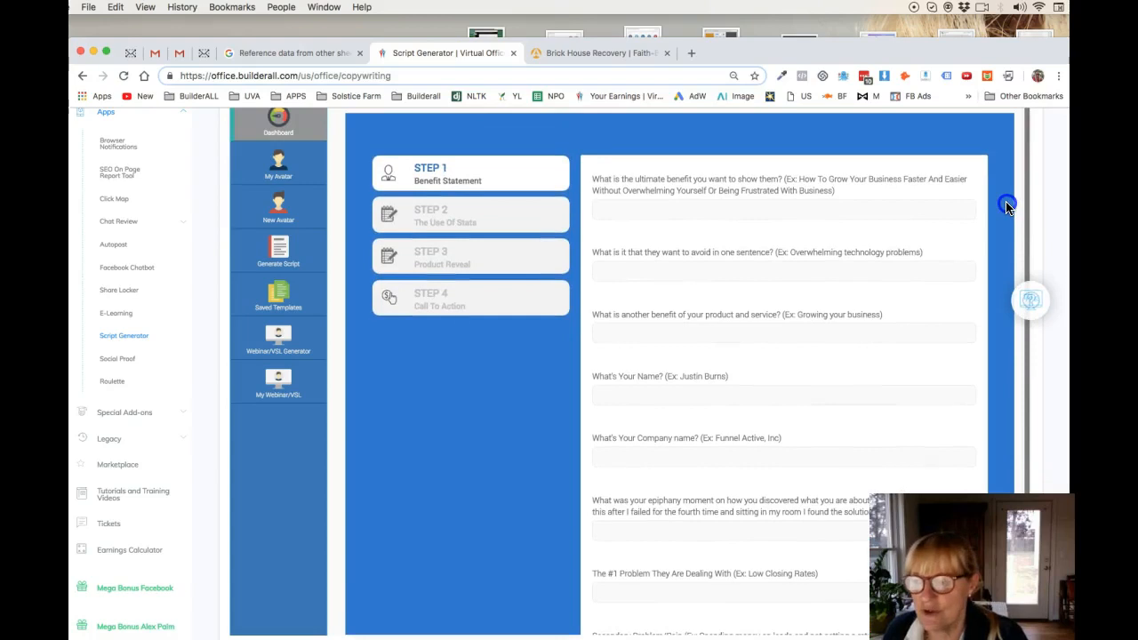
drag(1007, 206, 991, 188)
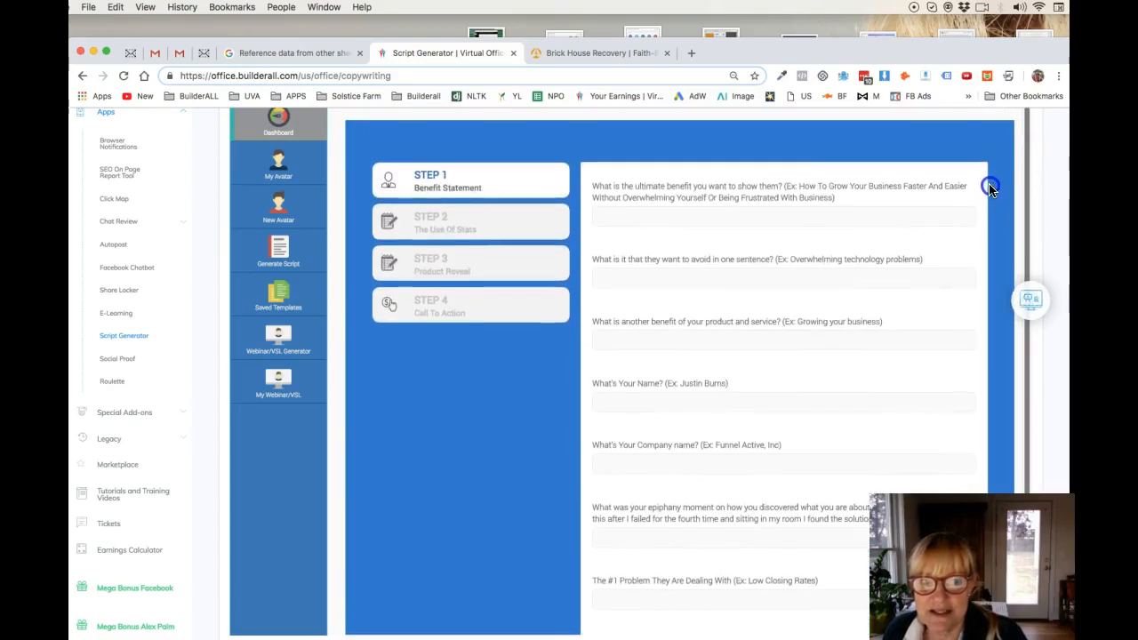
click(281, 380)
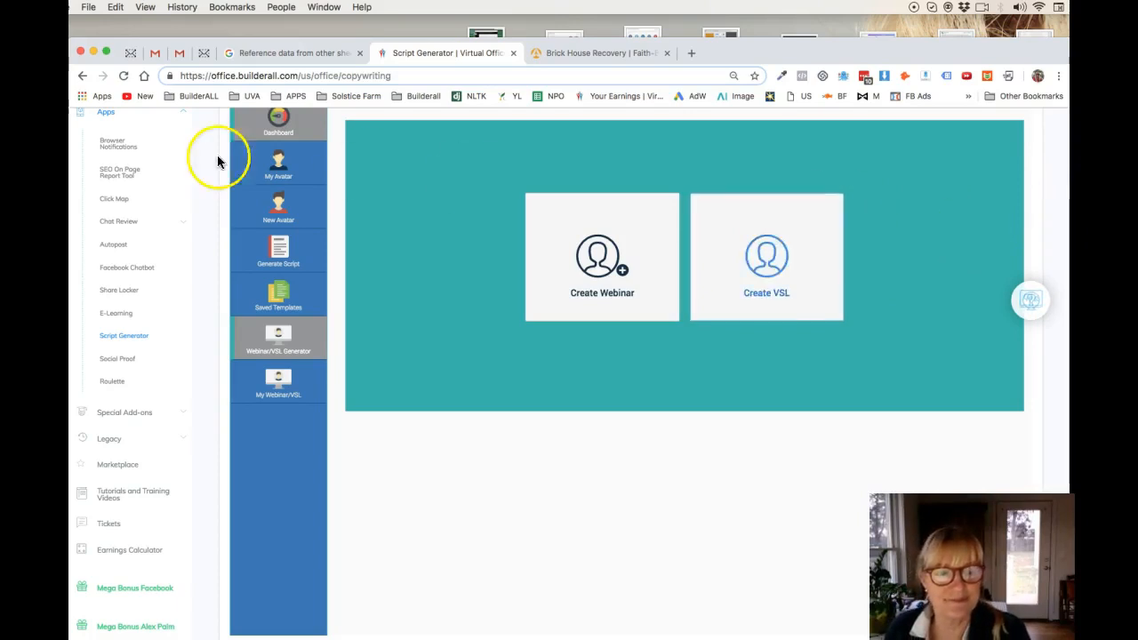
Step: Generate the Downsell Video OTO script from the OTO scripts, using the Author niche and the Unhooked-Janna avatar
click(280, 249)
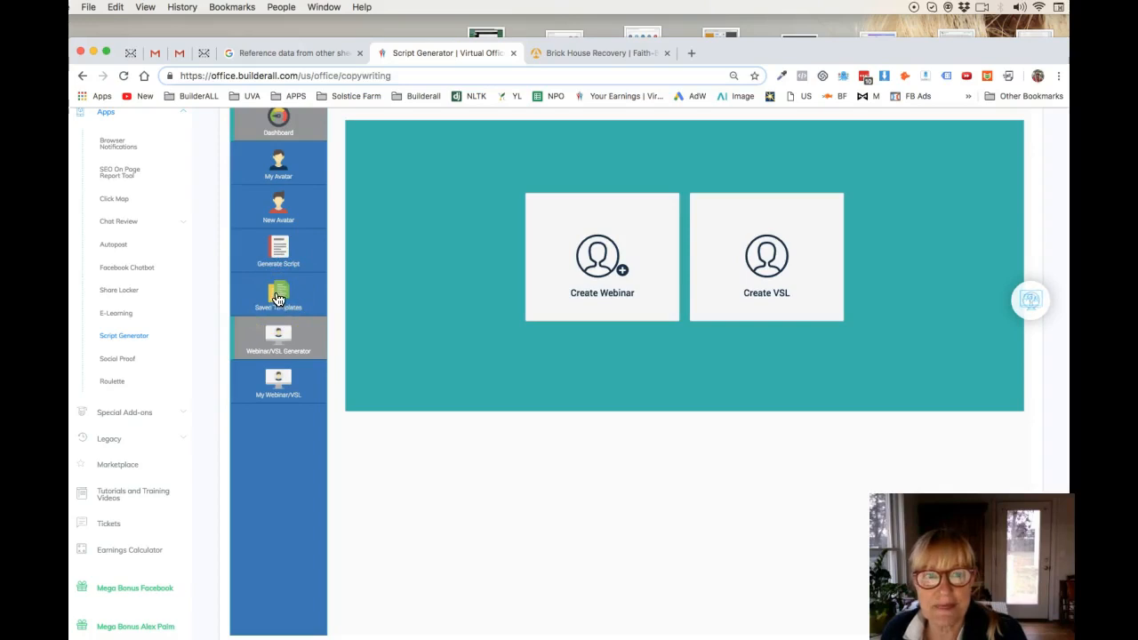
click(278, 297)
click(276, 254)
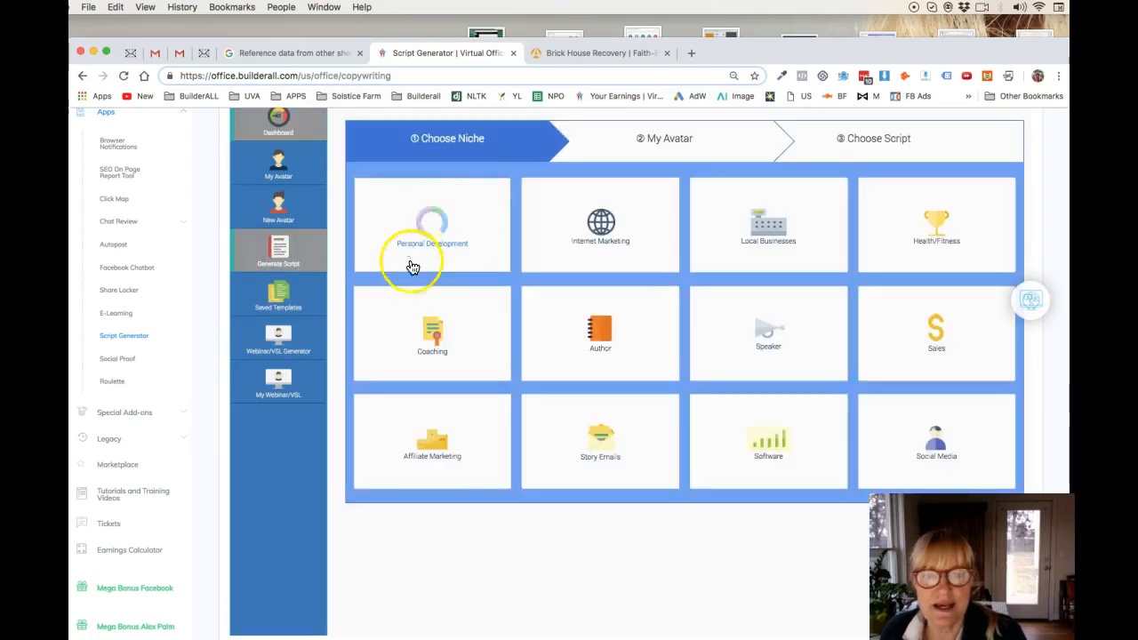
click(598, 329)
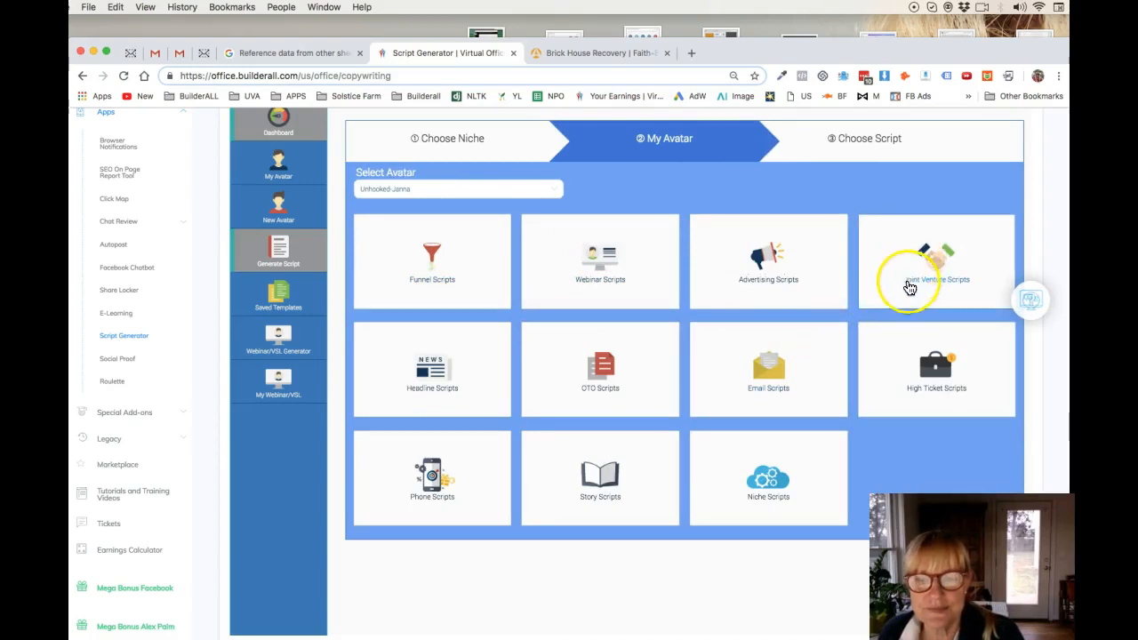
click(602, 374)
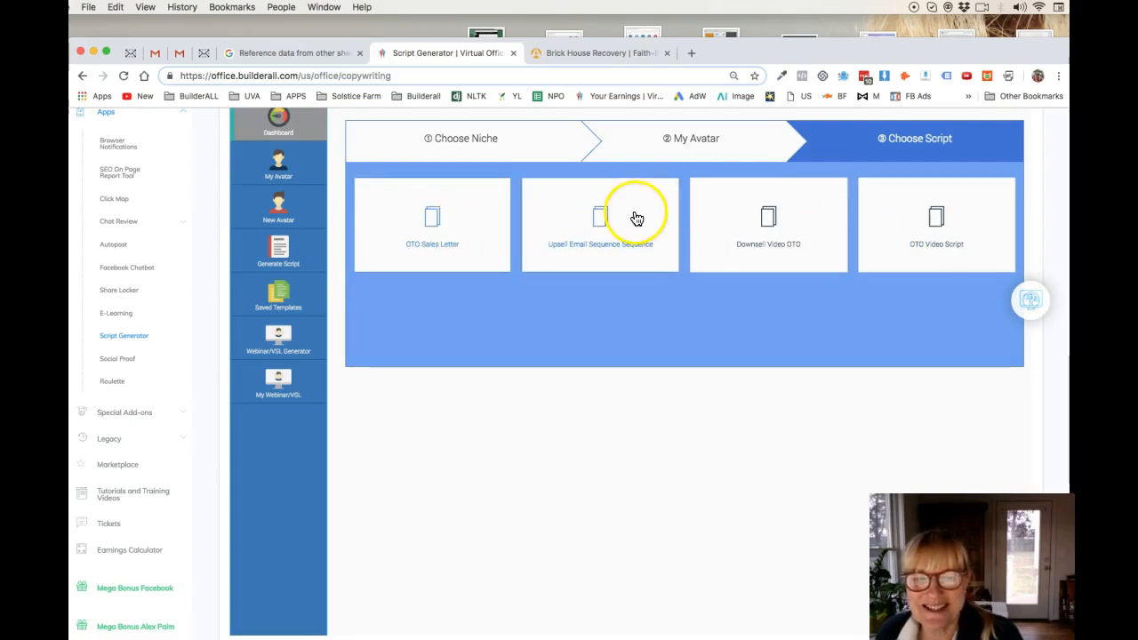
click(769, 222)
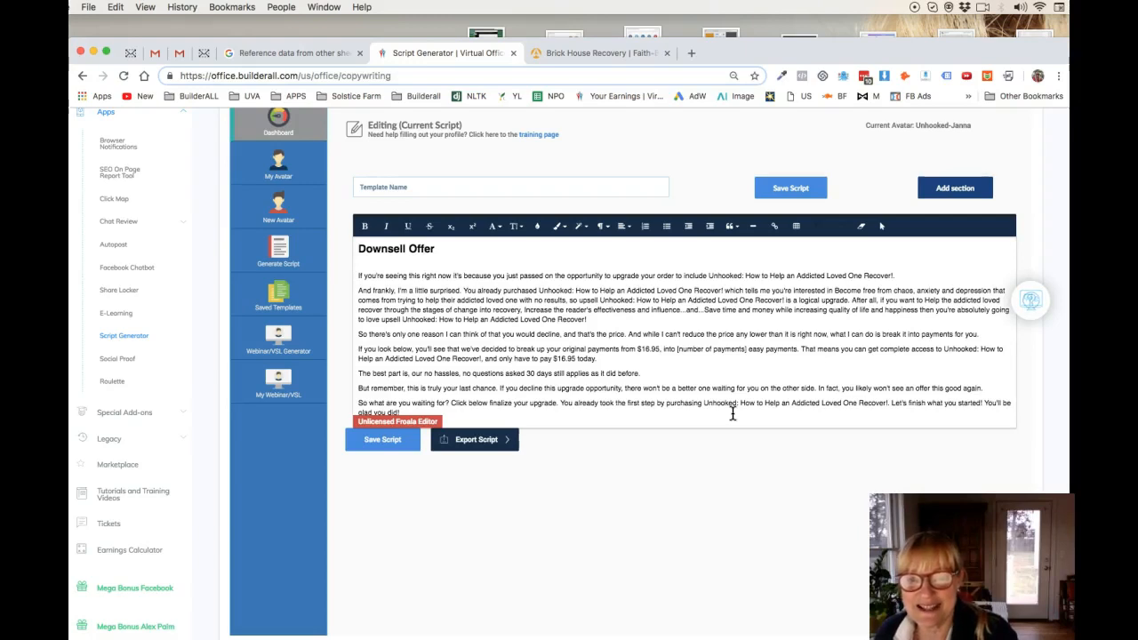
Step: Save the downsell script under the template name Downsell offer
click(554, 408)
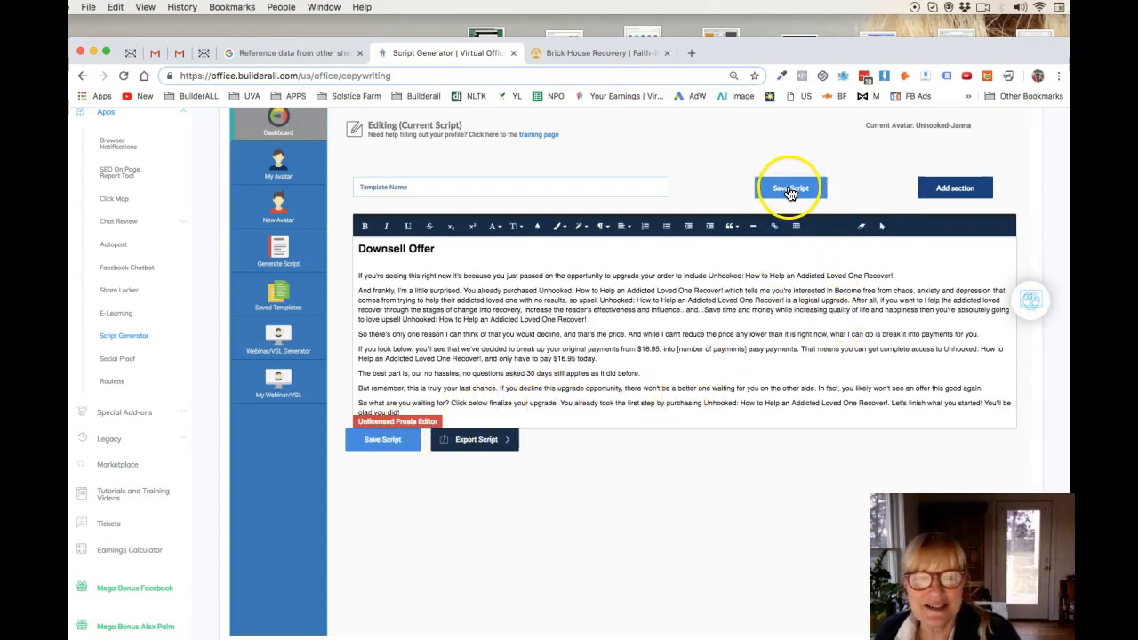
click(418, 188)
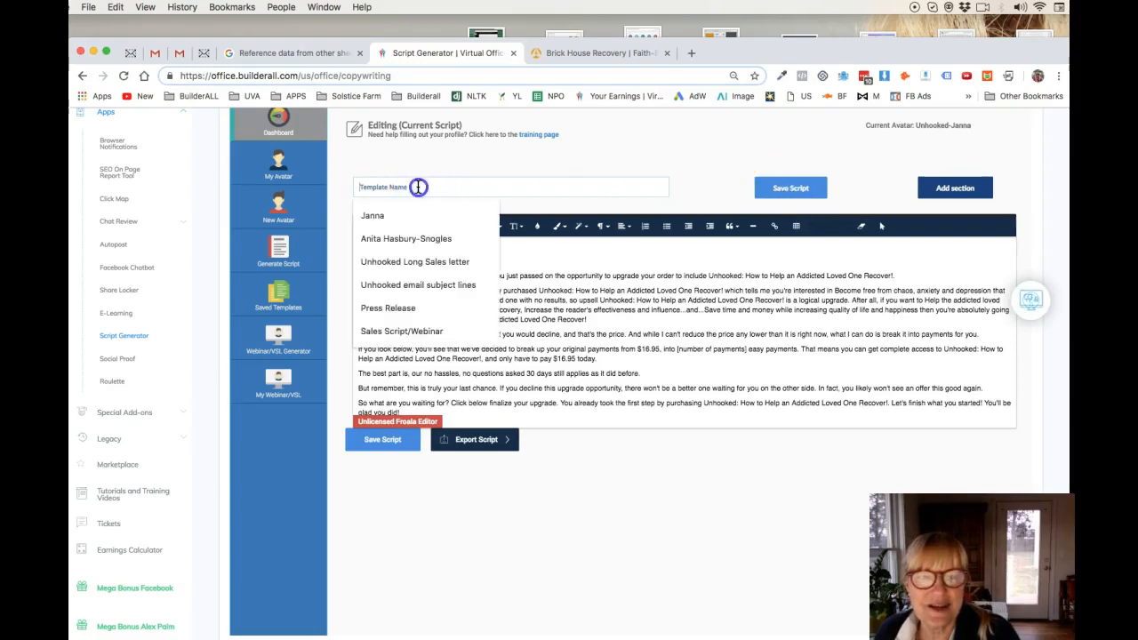
text(Down)
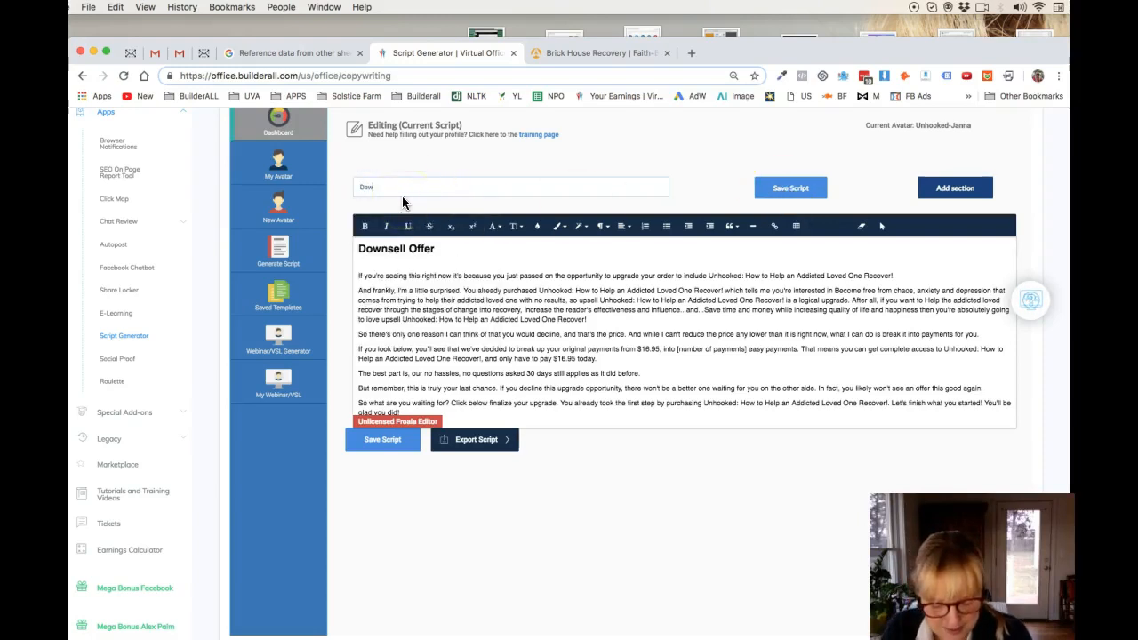
key(BackSpace)
text(nsell offer)
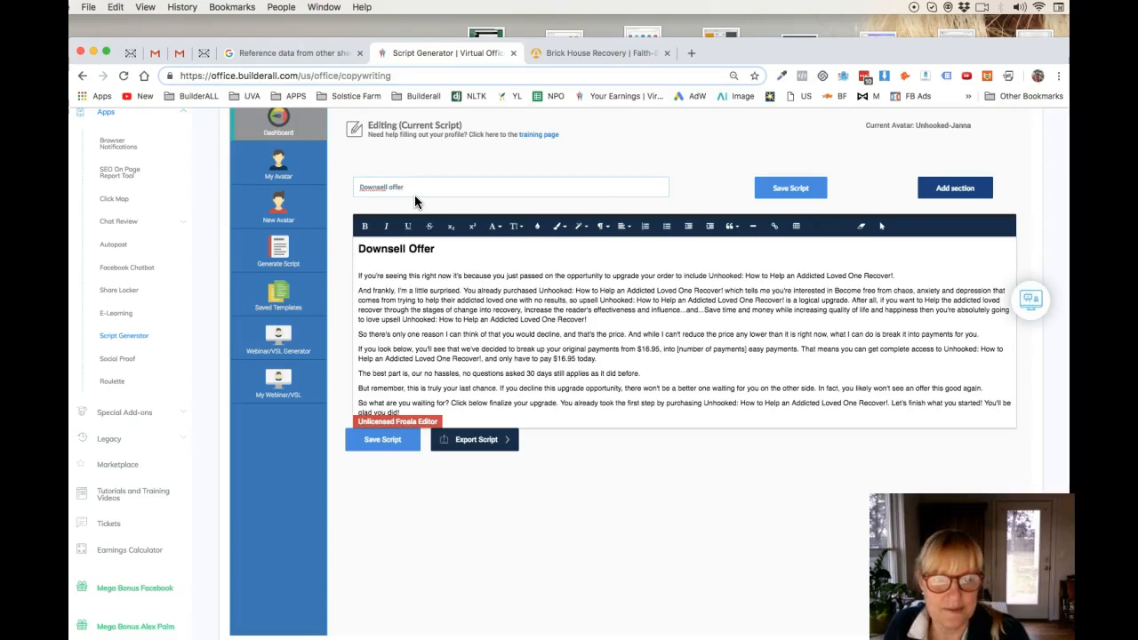
click(394, 440)
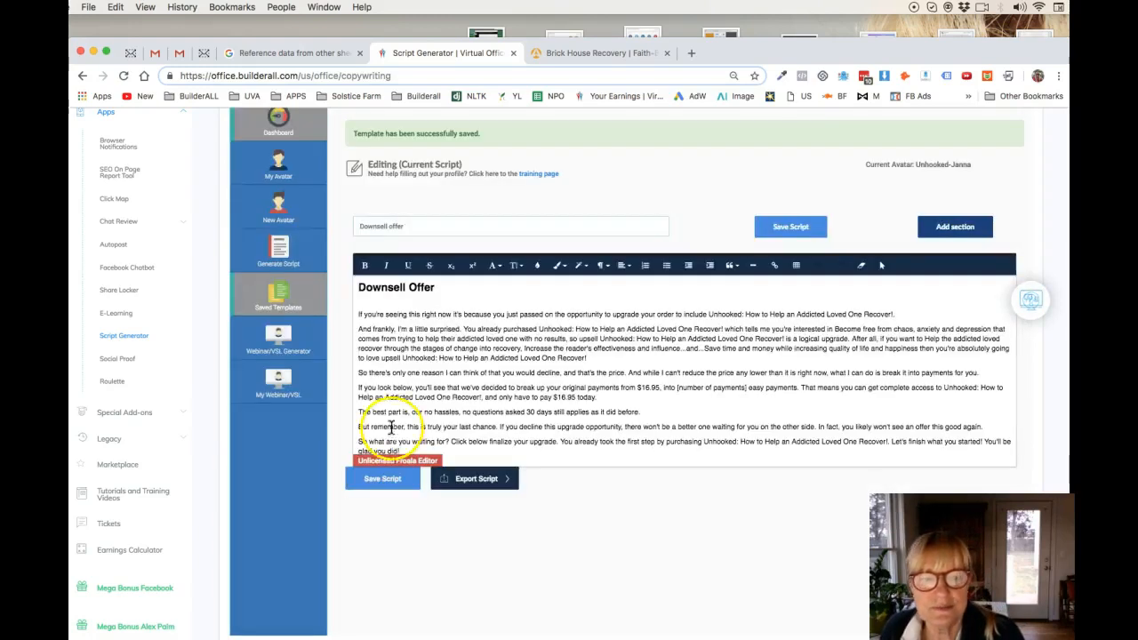
Step: Open the list of saved templates and check the export formats available for the Downsell offer template
click(277, 297)
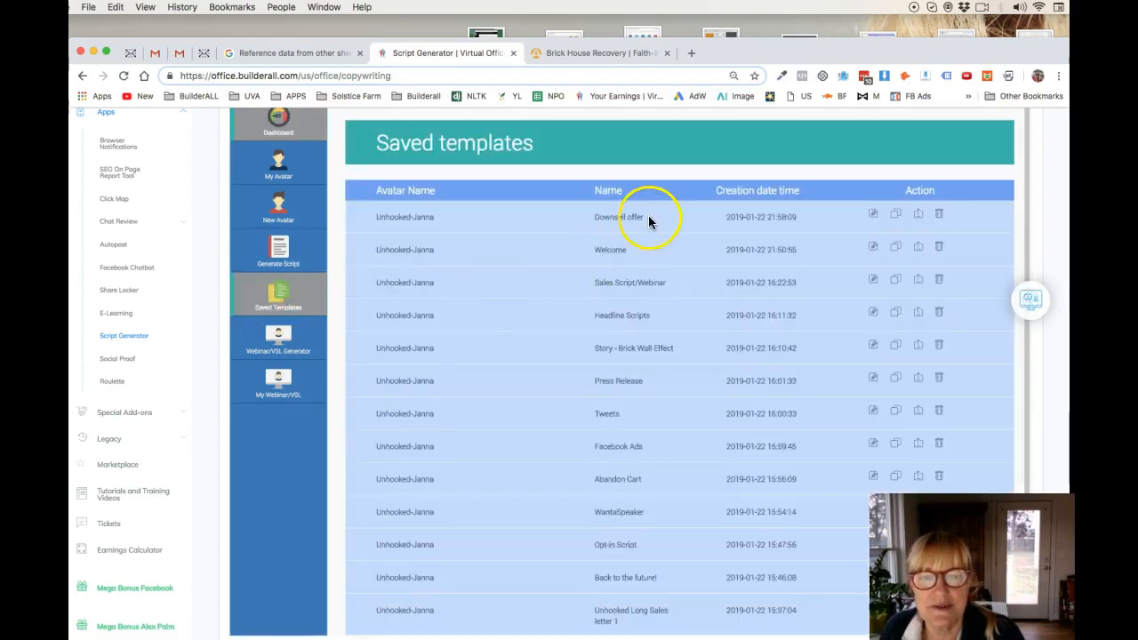
click(920, 217)
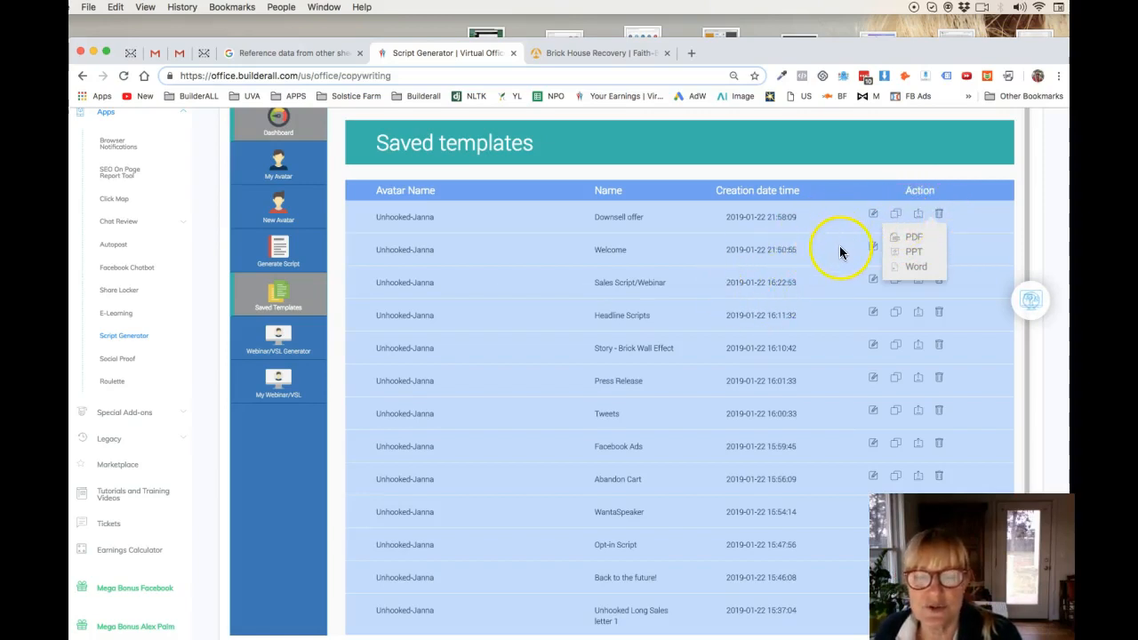
click(850, 222)
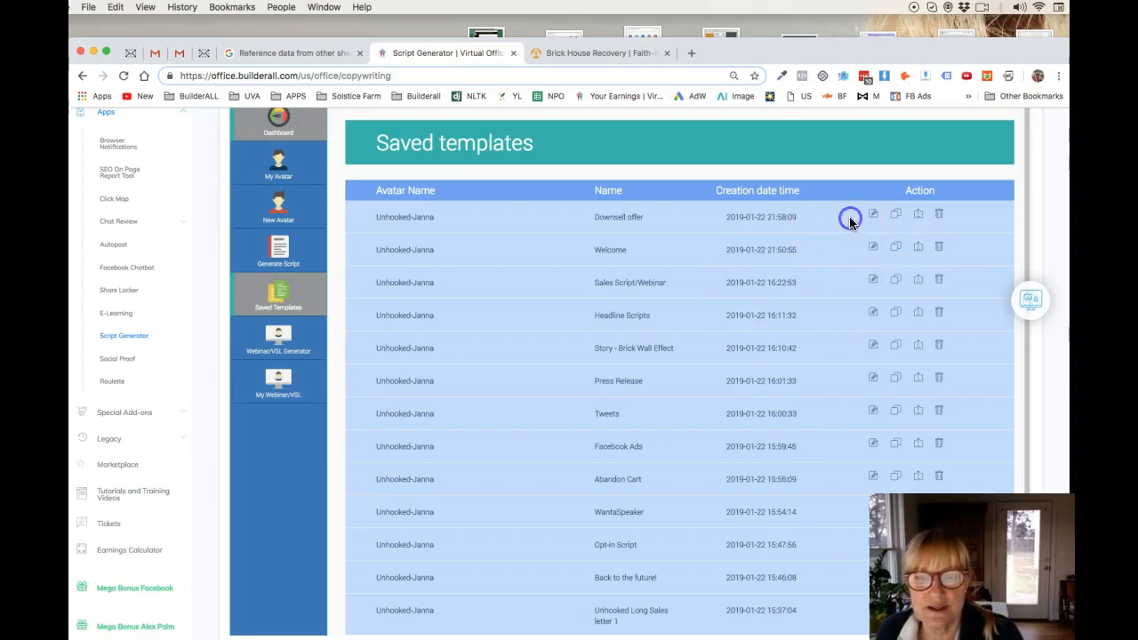